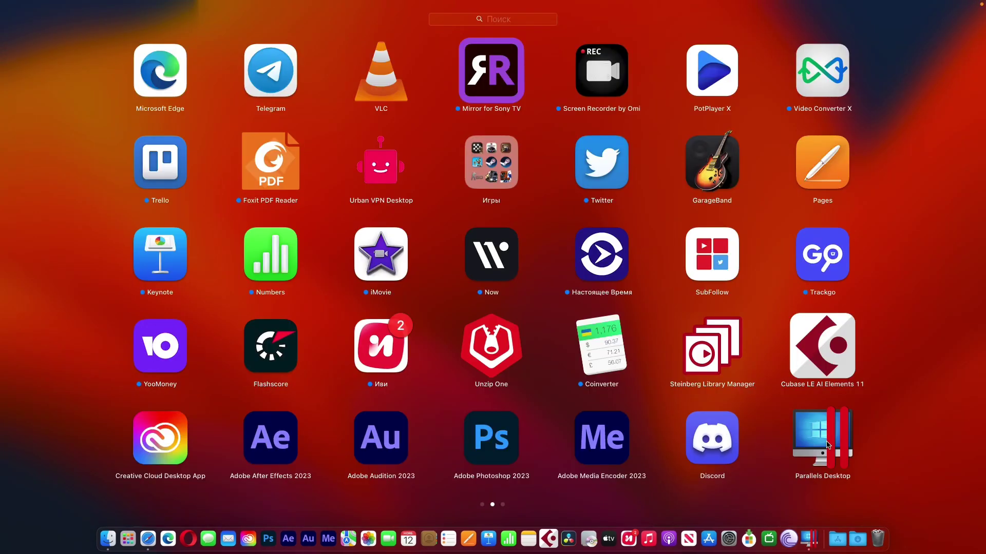
- Launch Parallels Desktop and try to create a new virtual machine with a chosen edition of Windows 11 obtained from Microsoft
left_click(827, 445)
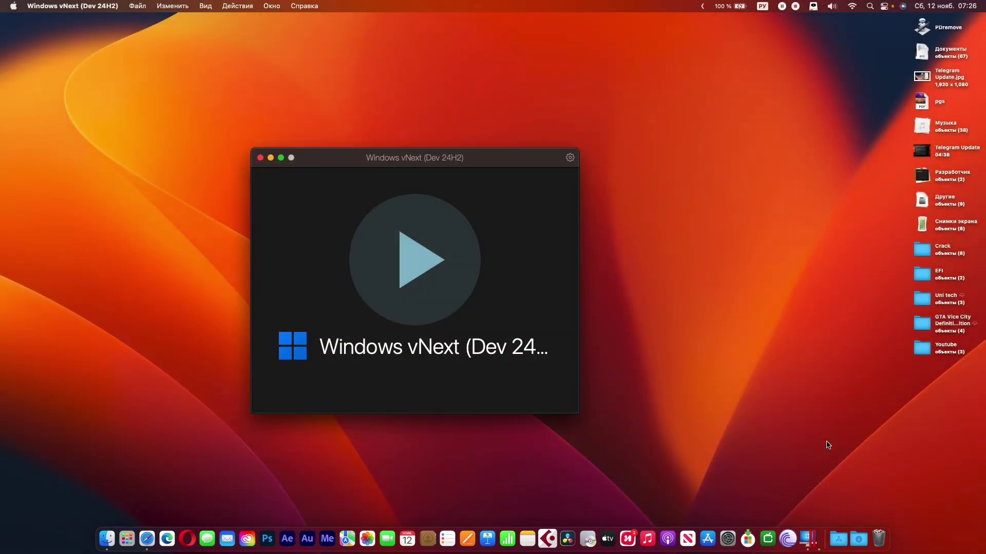
left_click(104, 5)
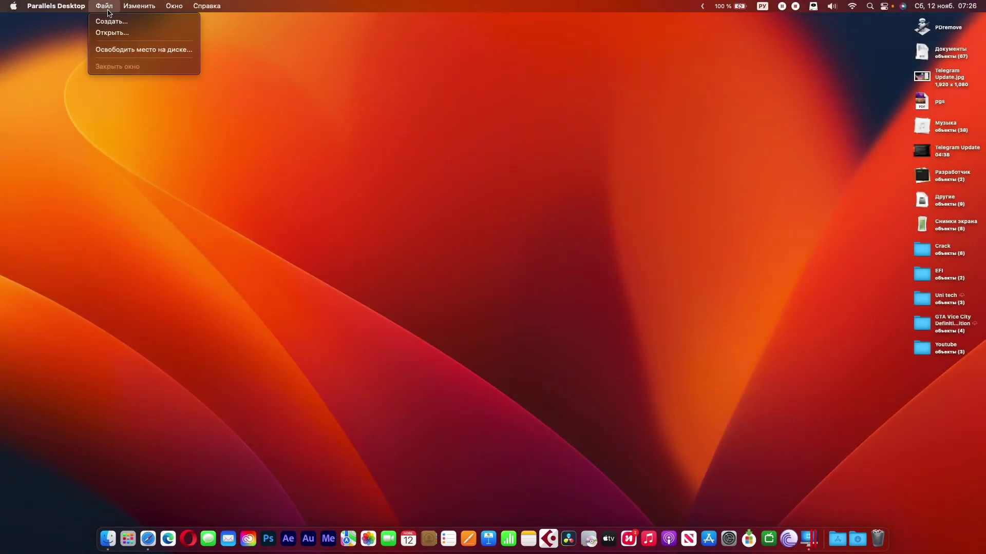
left_click(111, 22)
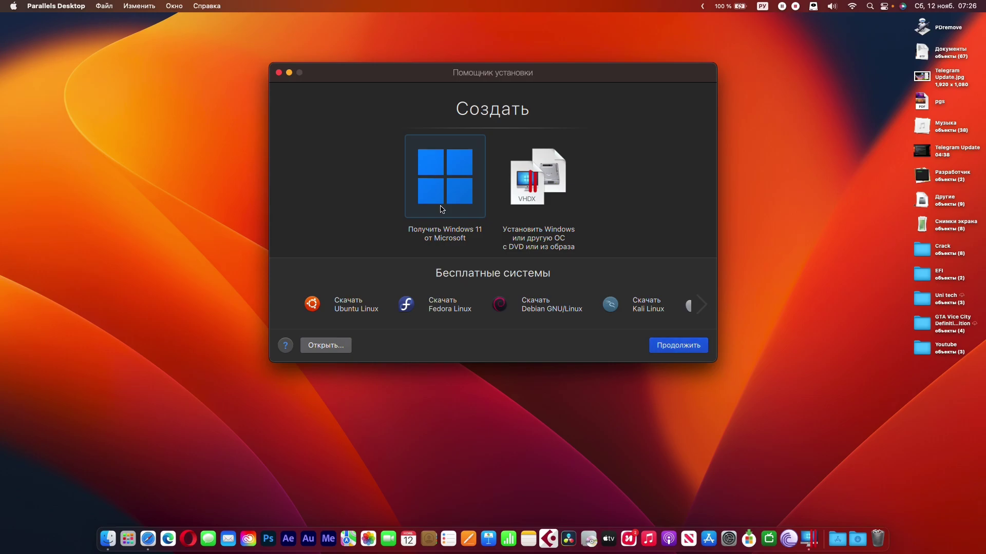
left_click(690, 350)
left_click(336, 345)
left_click(501, 220)
left_click(590, 244)
left_click(676, 349)
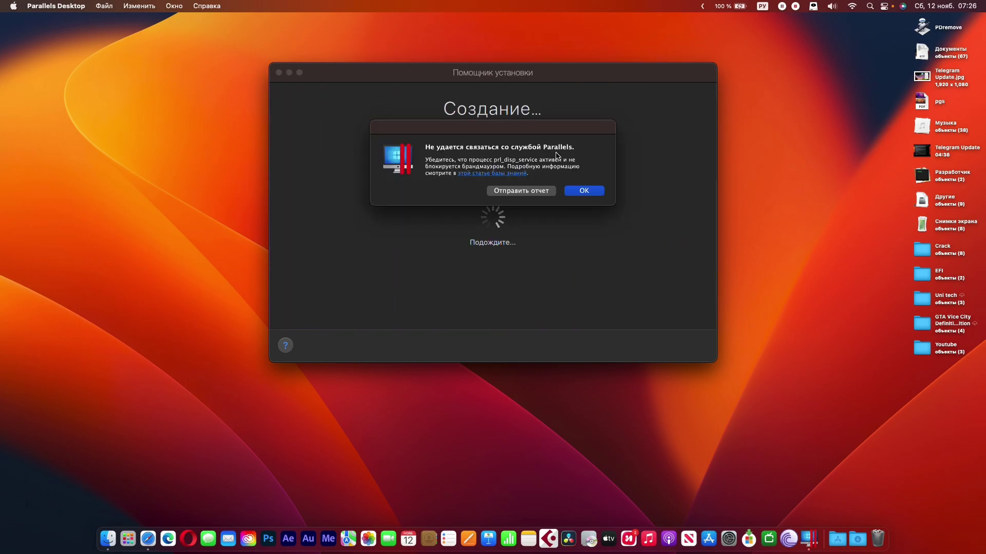
left_click(590, 191)
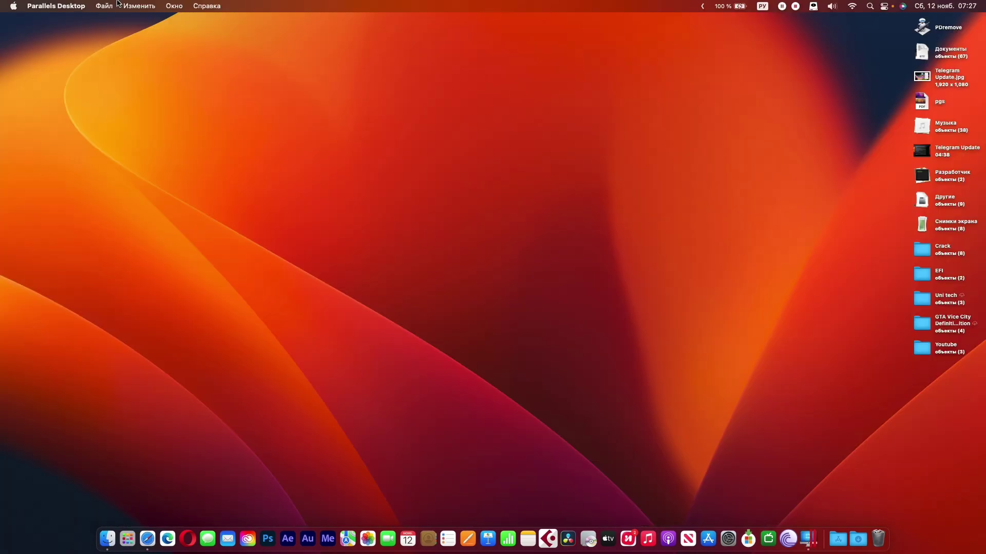
- Try to create a Windows 11 virtual machine from the image 22000.1_MULTI_ARM64_RU-RU.ISO, with office programs as its main use
left_click(106, 6)
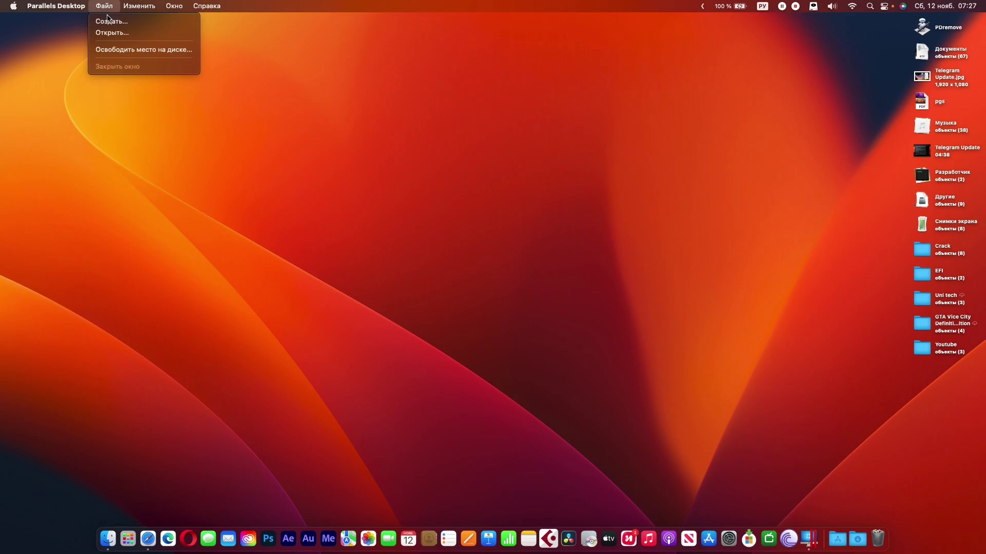
left_click(110, 19)
left_click(547, 191)
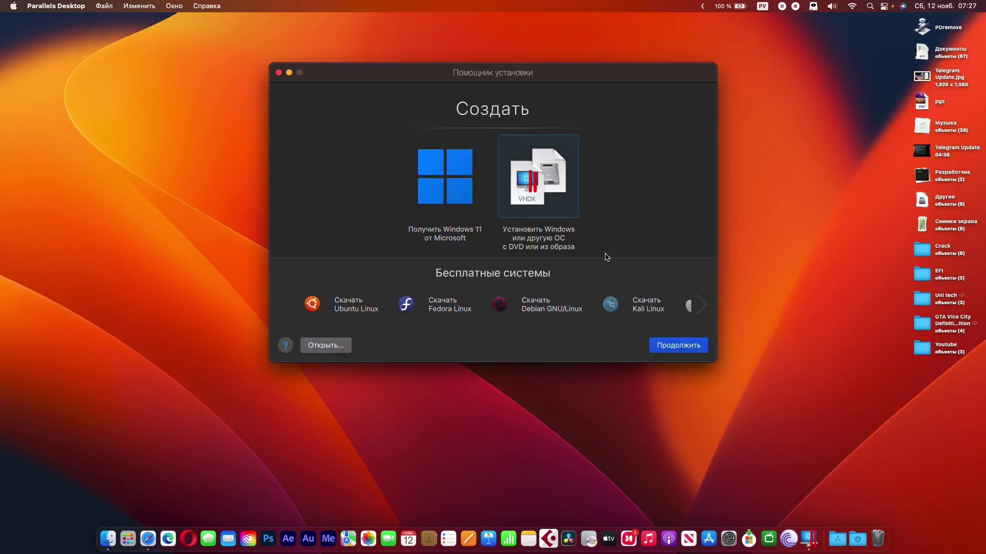
left_click(670, 346)
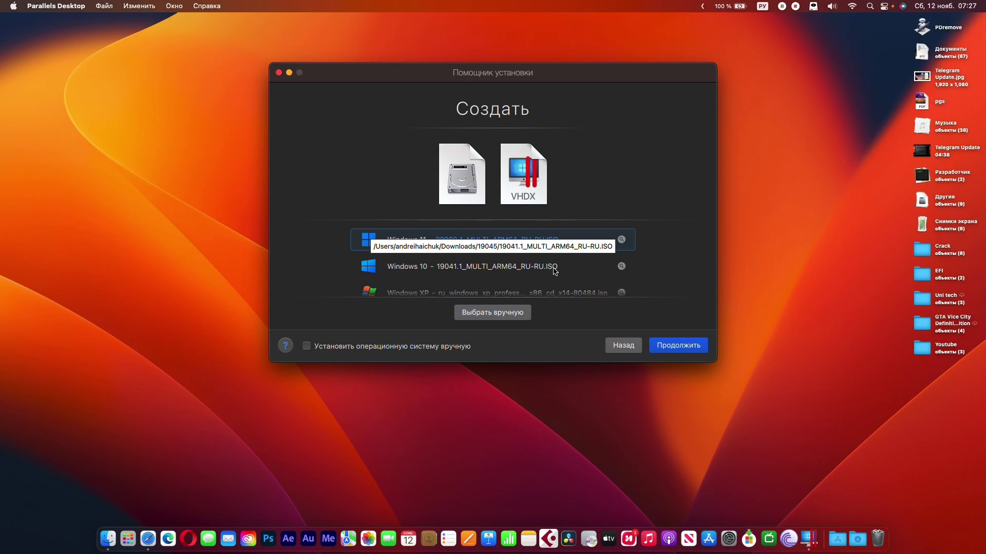
key("Return")
left_click(585, 245)
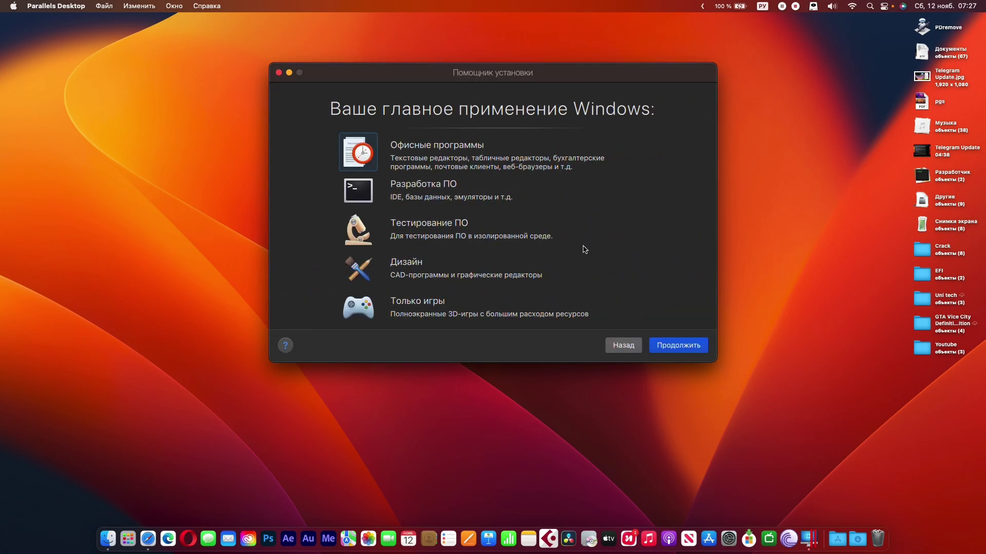
left_click(687, 345)
left_click(688, 345)
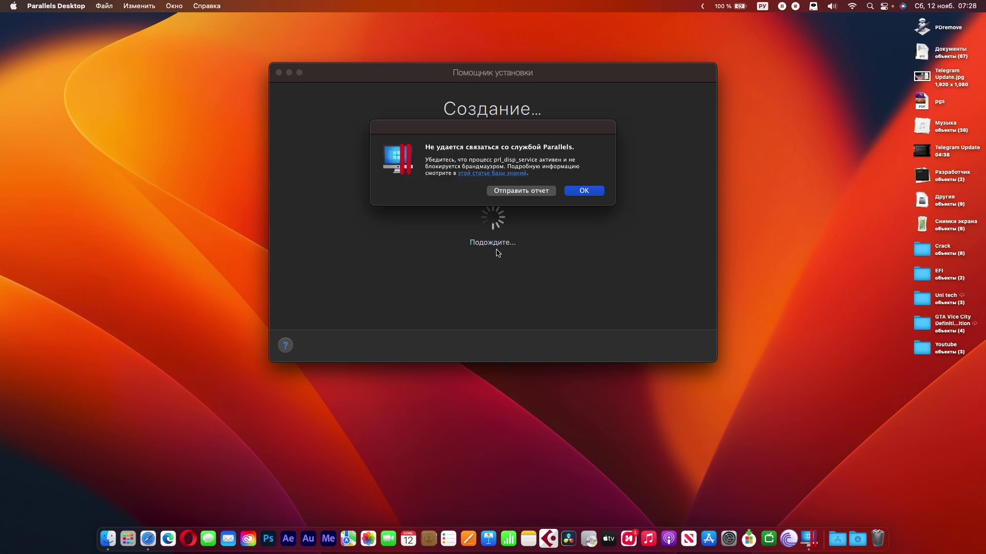
key("Return")
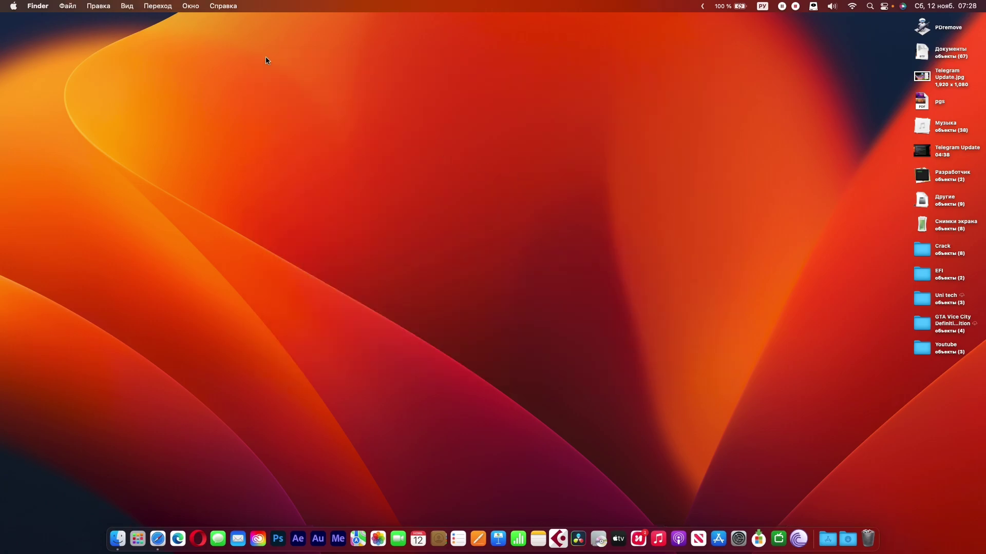
- Switch to Finder, go to the user's home folder and expand its Parallels folder
left_click(157, 5)
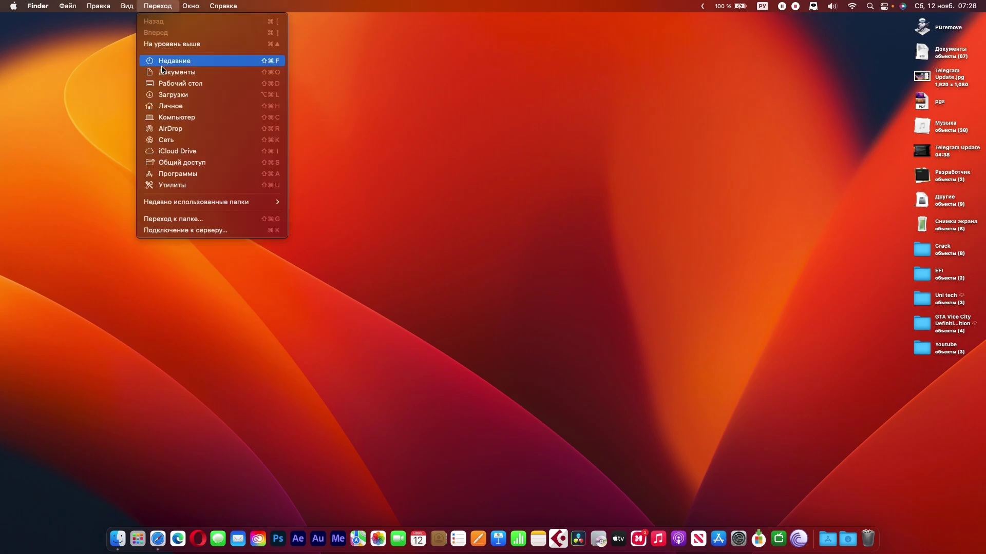
left_click(197, 116)
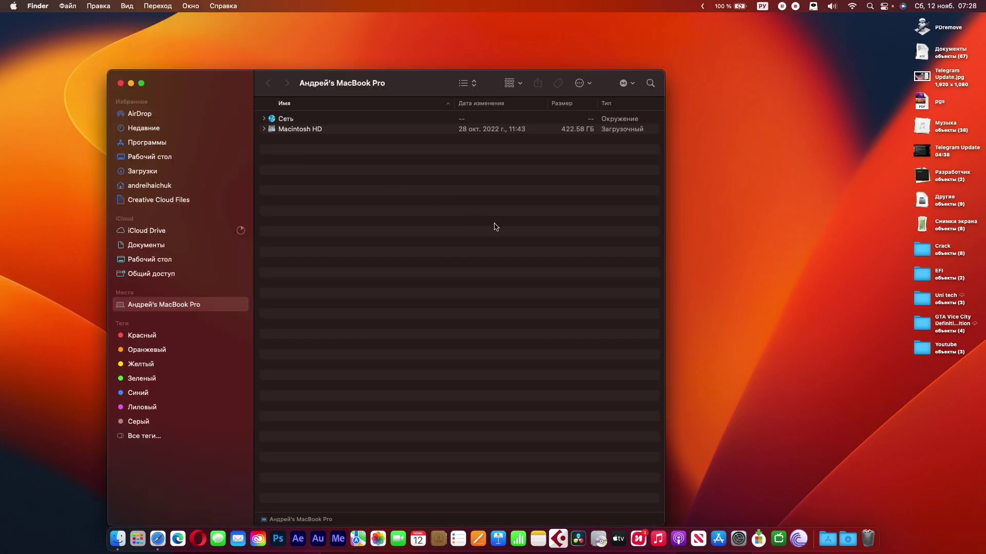
left_click(154, 186)
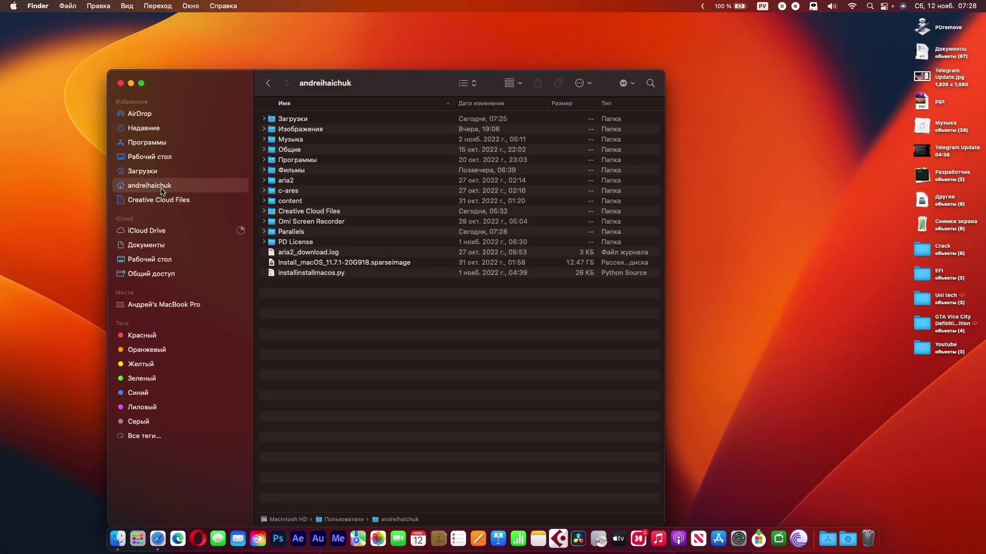
left_click(293, 232)
left_click(264, 232)
left_click(264, 232)
left_click(263, 232)
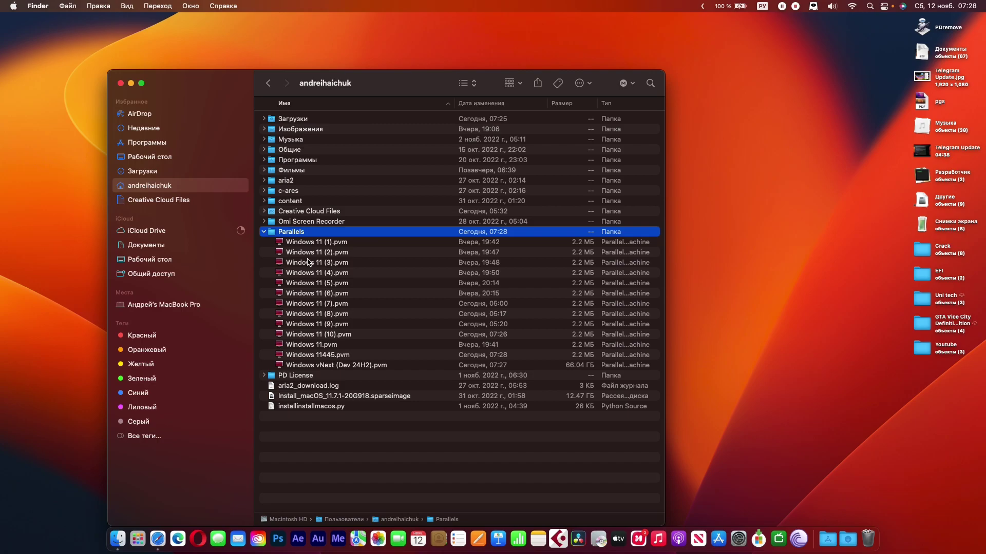
- Delete all the Windows 11 .pvm files from the Parallels folder, keeping Windows vNext (Dev 24H2).pvm, and close the folder window
left_click_drag(325, 244, 346, 327)
key("super+BackSpace")
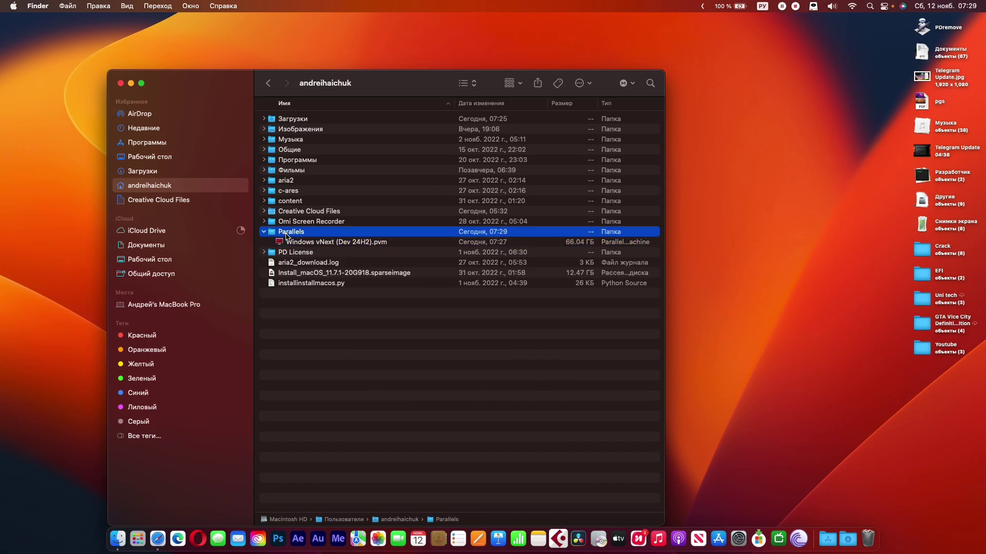
double_click(286, 232)
left_click(345, 120)
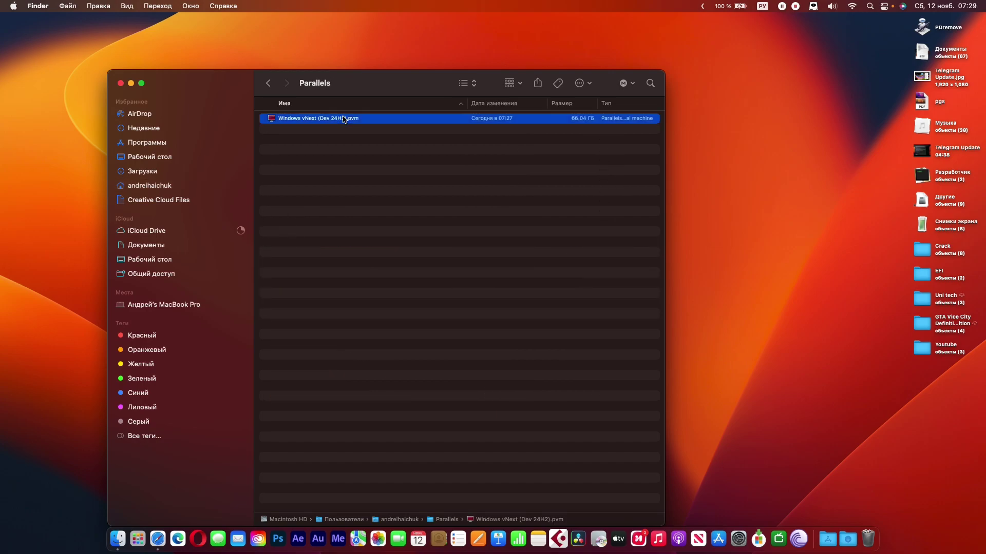
left_click(120, 83)
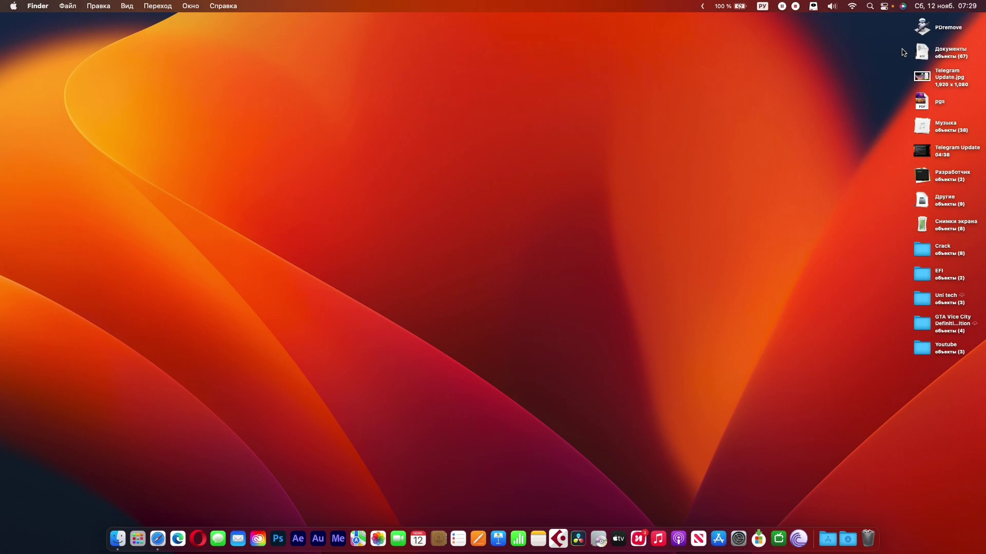
- Run the PDremove tool from the desktop and authorize its changes with the account password
left_click(923, 29)
left_click(534, 228)
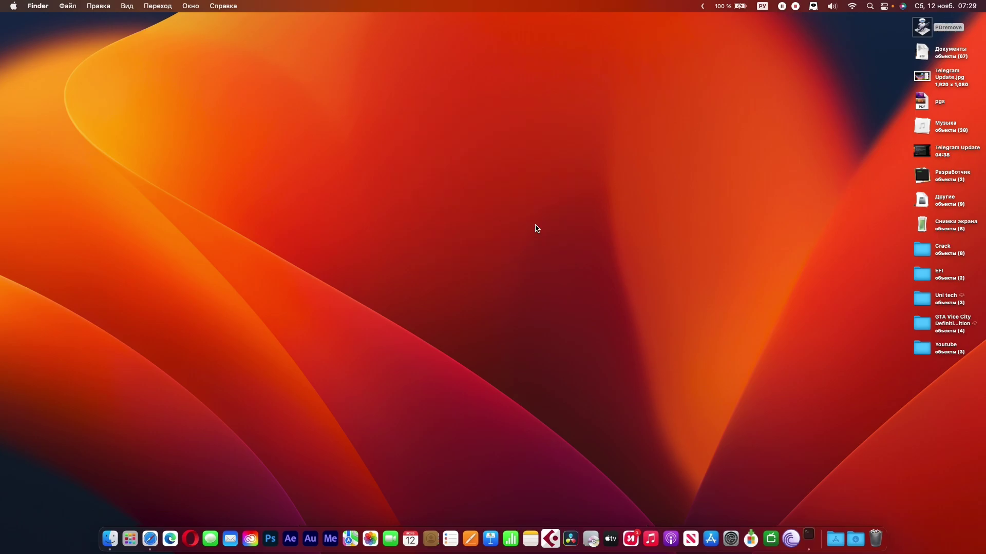
type("•")
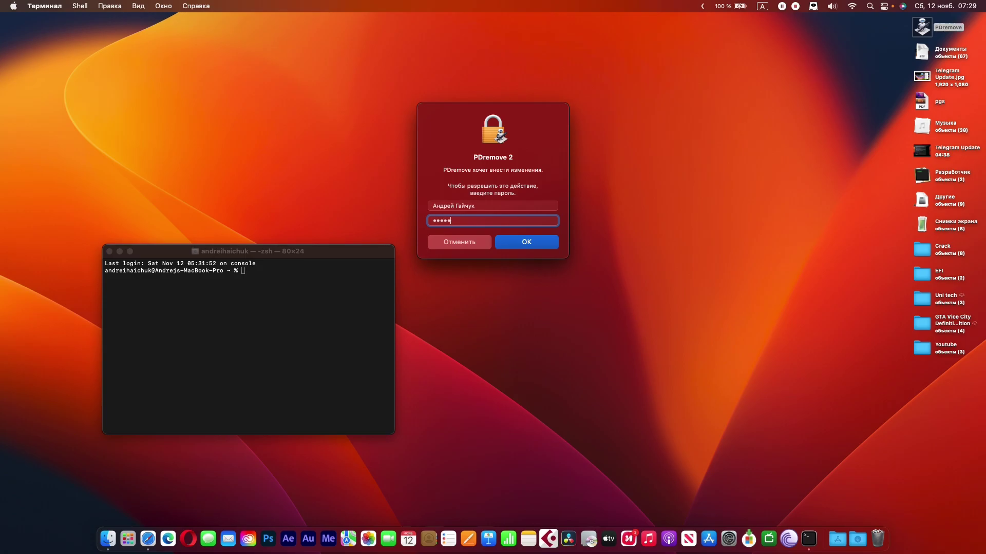
key("Return")
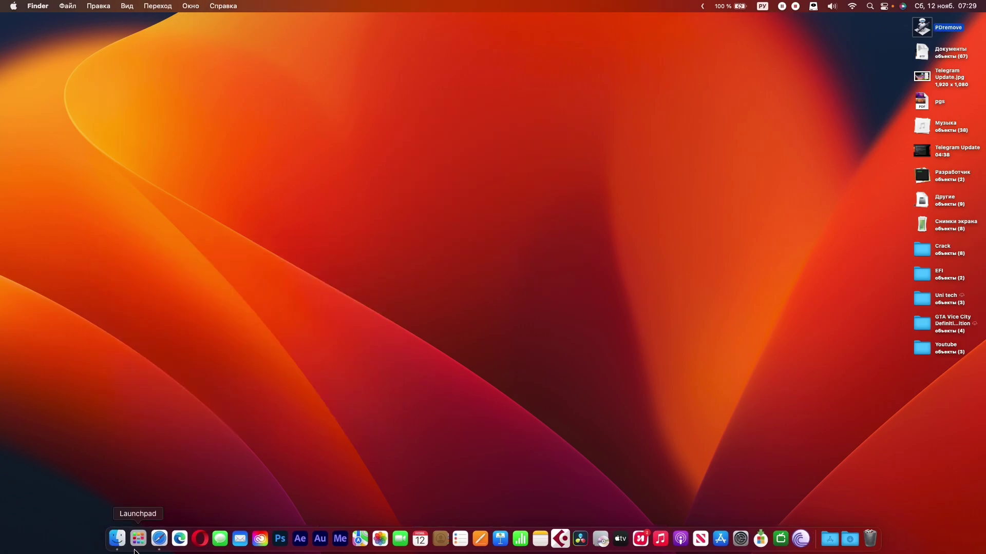
- Expand the Другие stack on the desktop, launch Urban VPN Desktop and connect to Germany
left_click(128, 538)
left_click(764, 348)
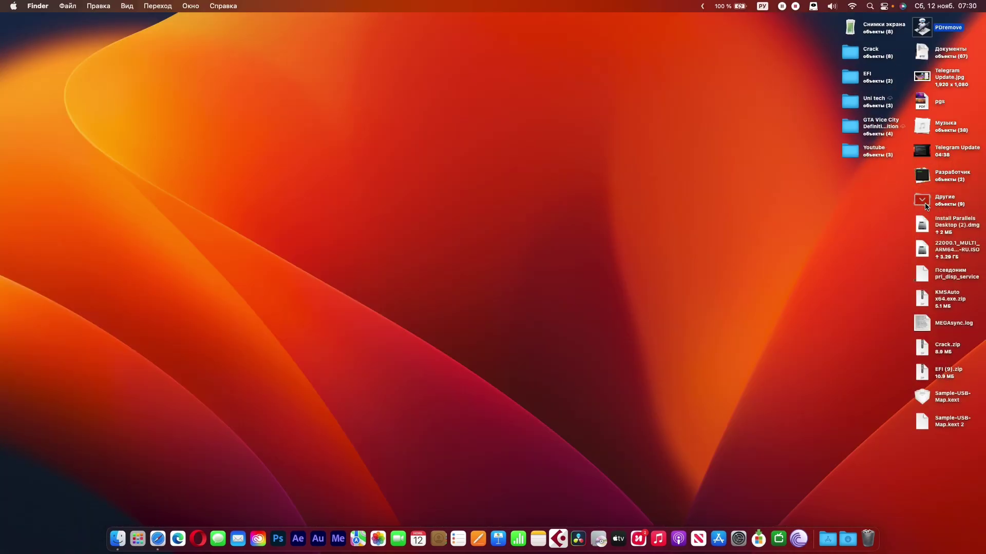
left_click(137, 539)
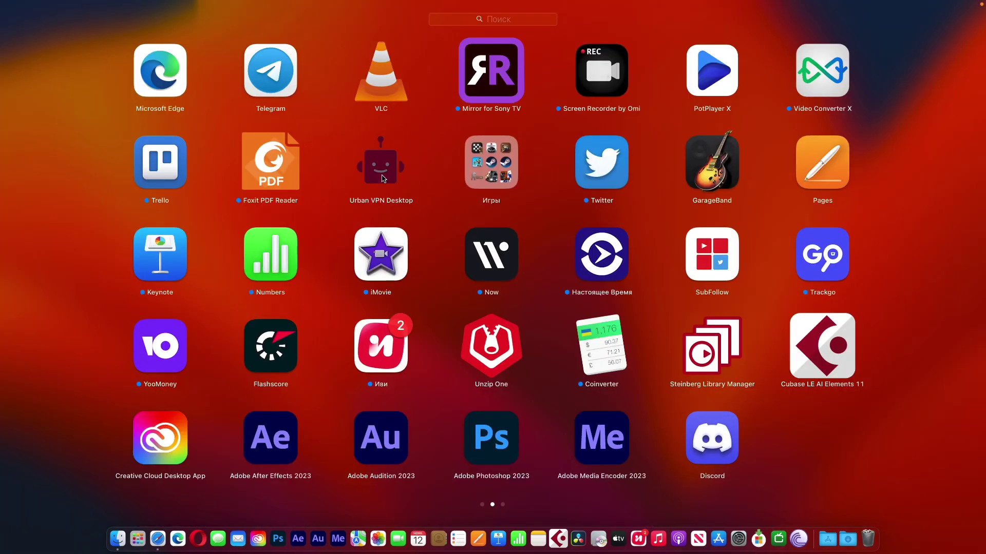
left_click(381, 177)
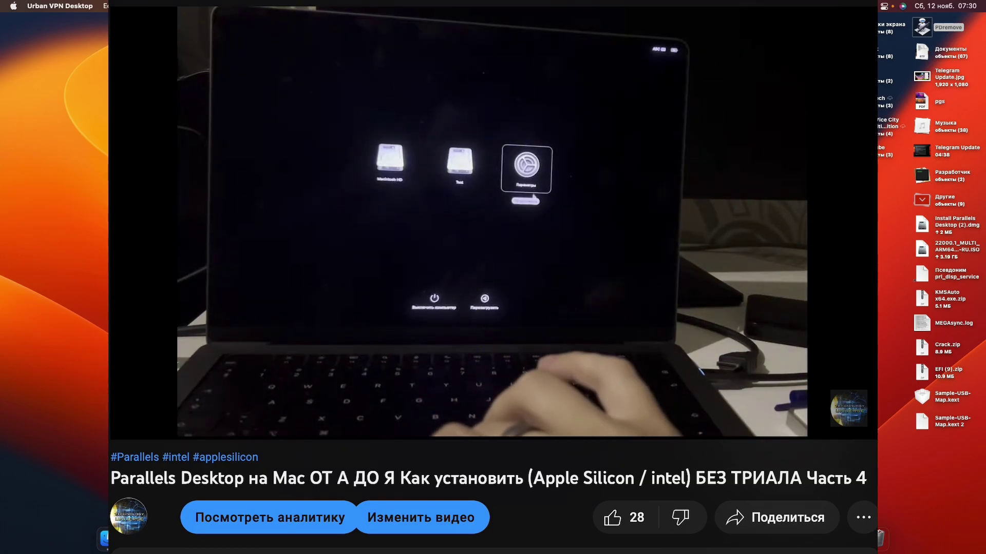
key("space")
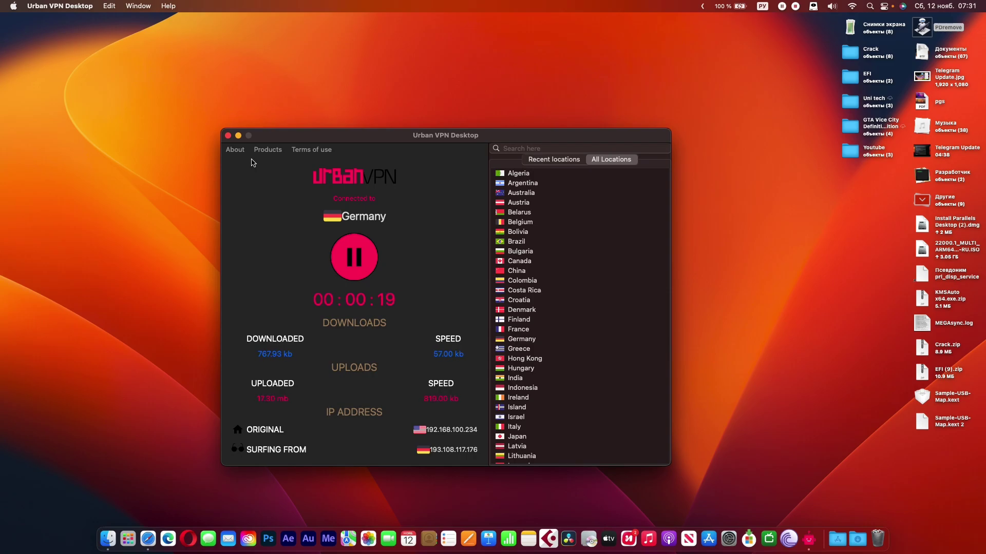
key("super+q")
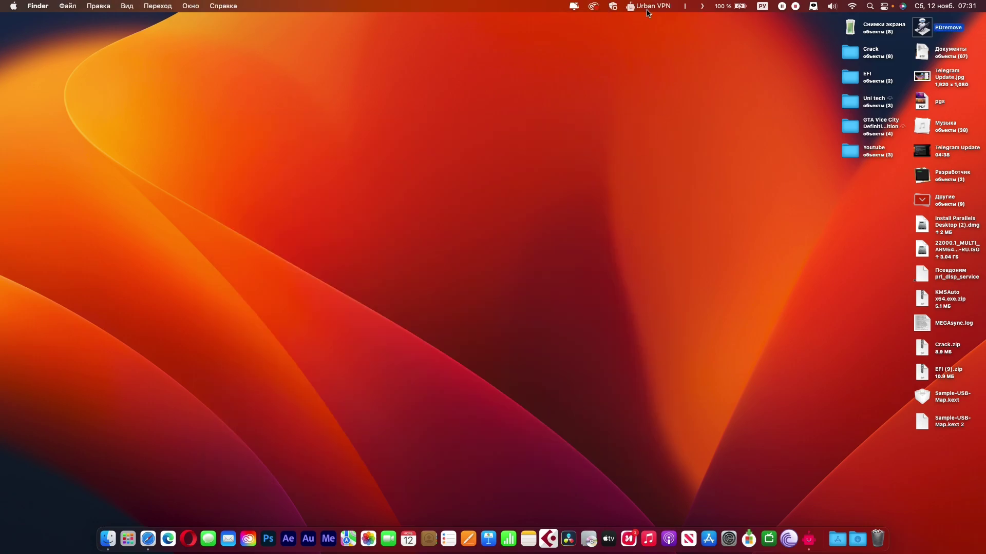
- Start the Parallels Desktop 18 installation from Install Parallels Desktop (2).dmg and authorize it with the administrator password
left_click(854, 266)
left_click(953, 227)
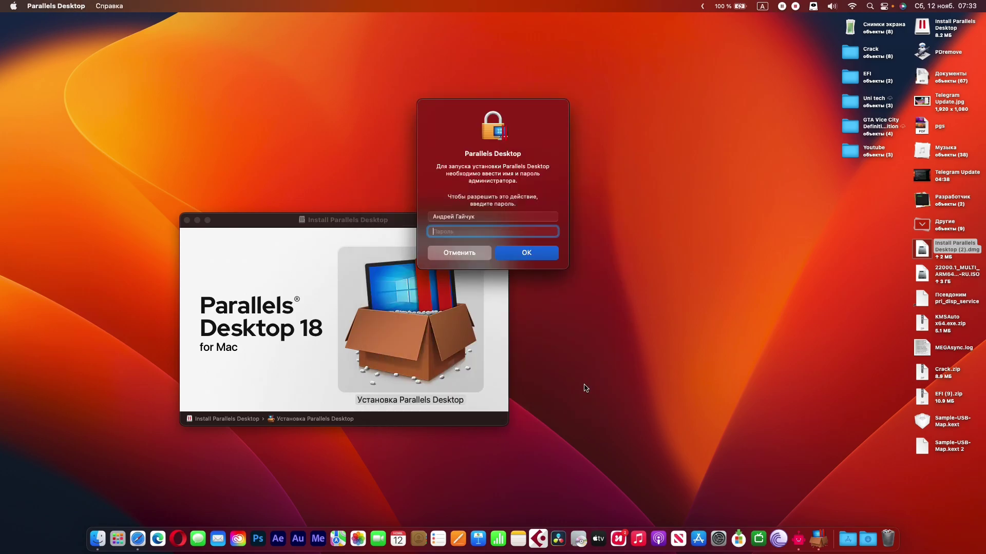
type("1")
key("Return")
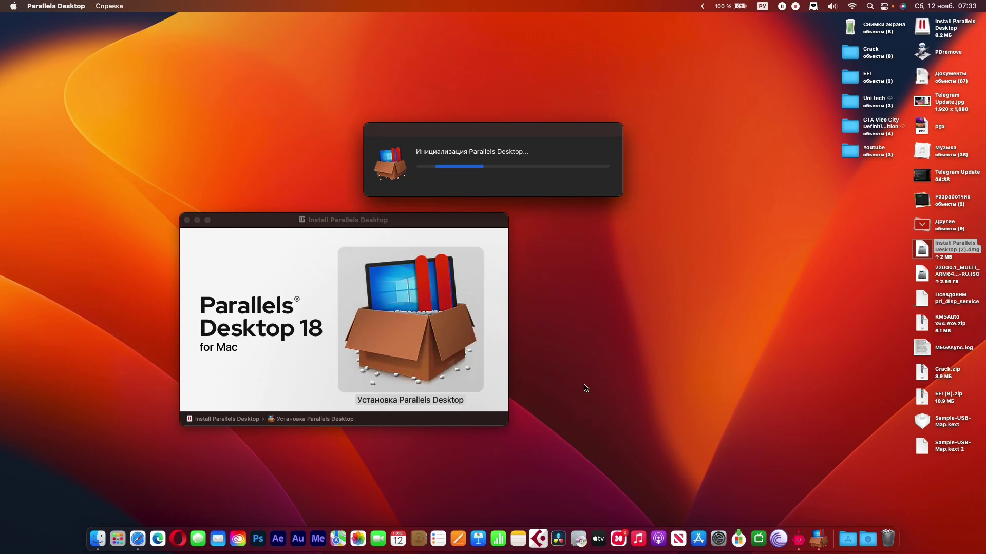
- Close the installer window and force-eject the Install Parallels Desktop disk
left_click(187, 220)
left_click(951, 24)
right_click(951, 24)
left_click(870, 77)
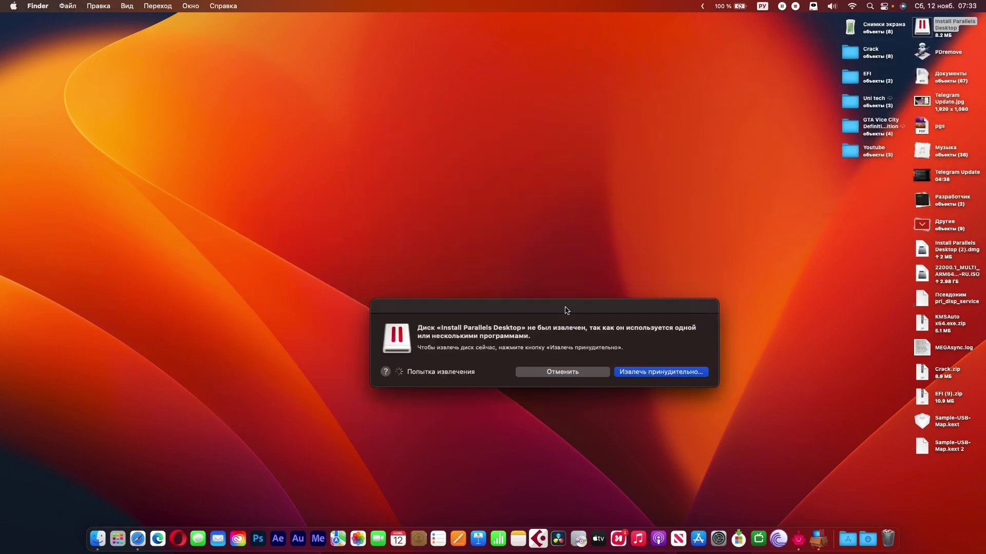
left_click(668, 273)
left_click(588, 325)
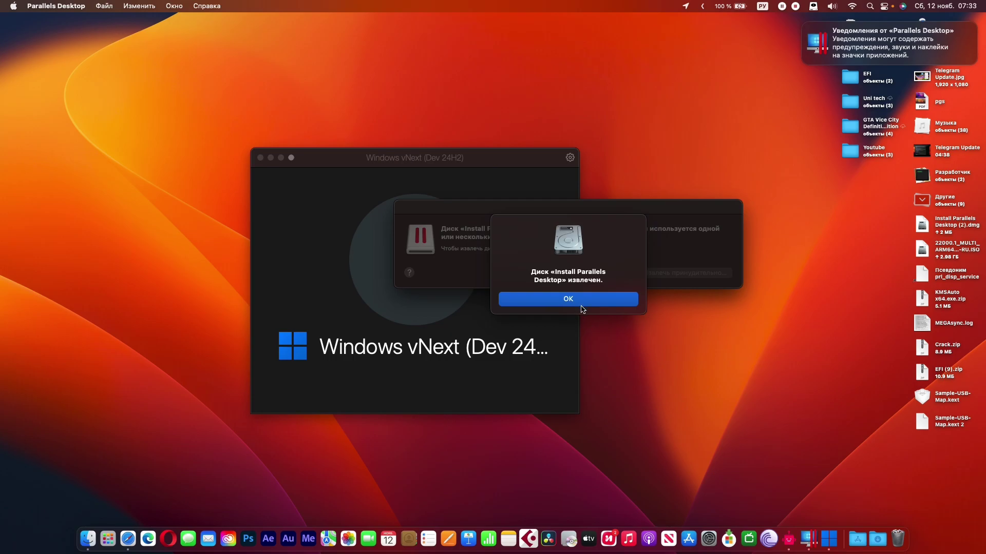
left_click(581, 303)
- Close the Windows vNext window and open the version and licence information of Parallels Desktop
left_click(260, 158)
left_click(56, 5)
left_click(65, 23)
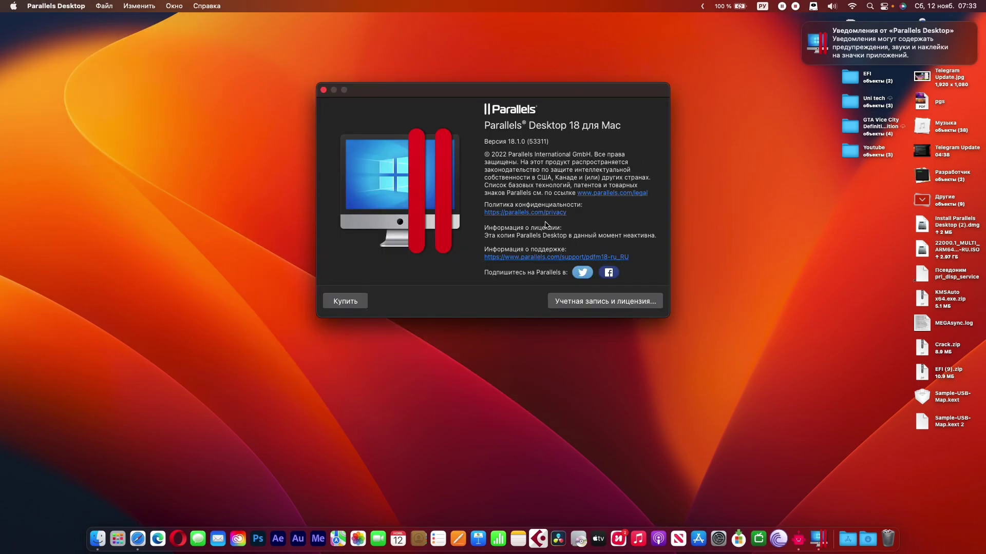
- Create a new virtual machine with Windows 11 from Microsoft, choosing the edition and starting its download
left_click(101, 6)
left_click(112, 23)
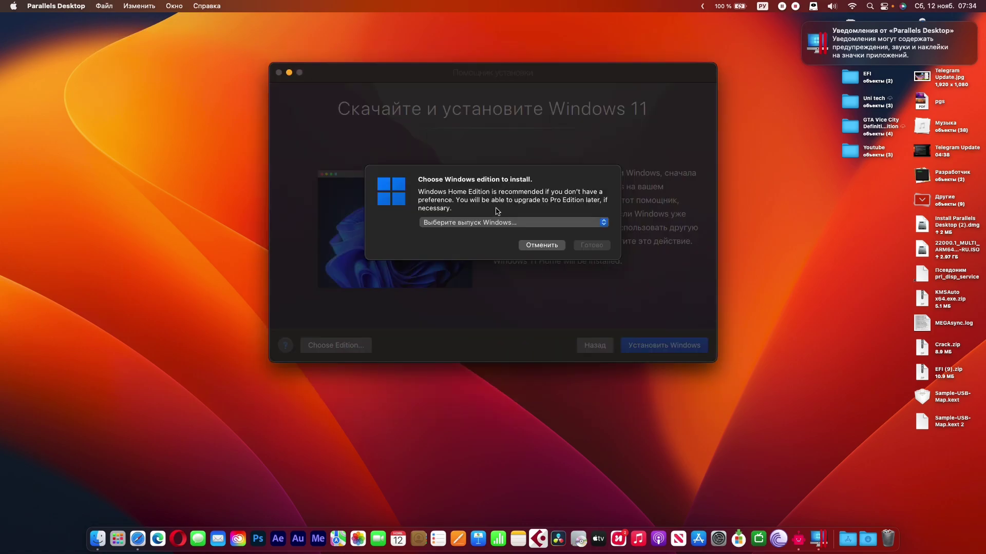
left_click(497, 222)
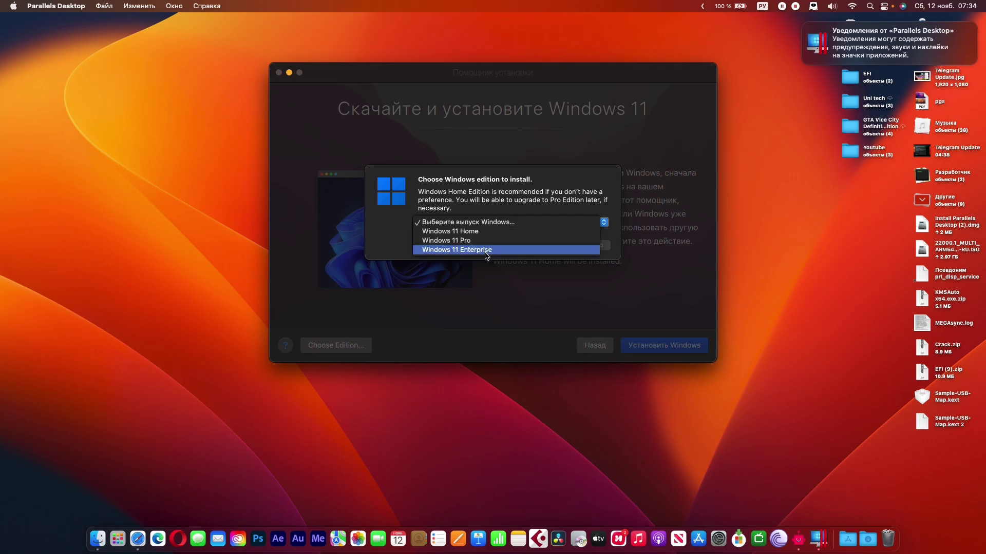
left_click(508, 245)
key("Return")
left_click(683, 345)
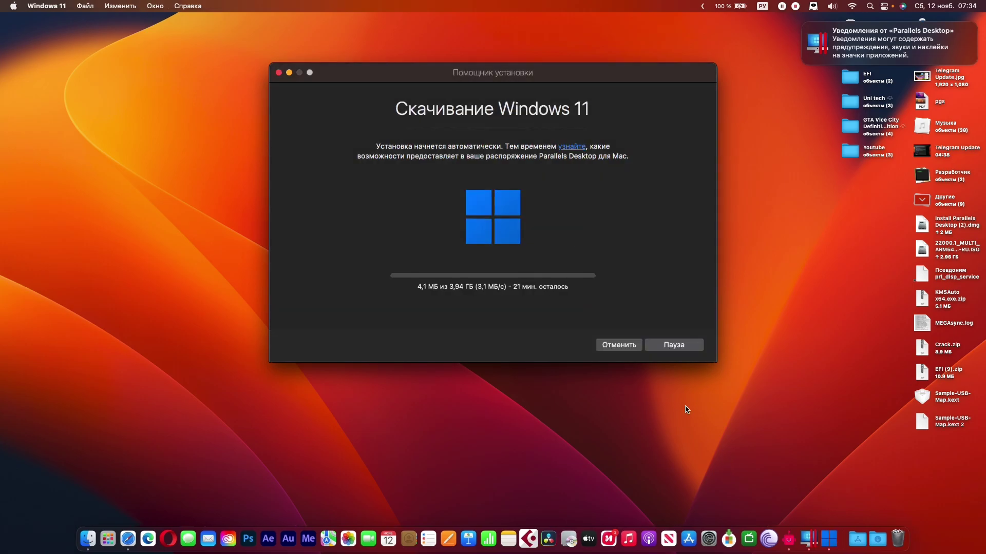
- Switch to Urban VPN Desktop and disconnect from the Germany server
left_click(786, 538)
left_click(349, 261)
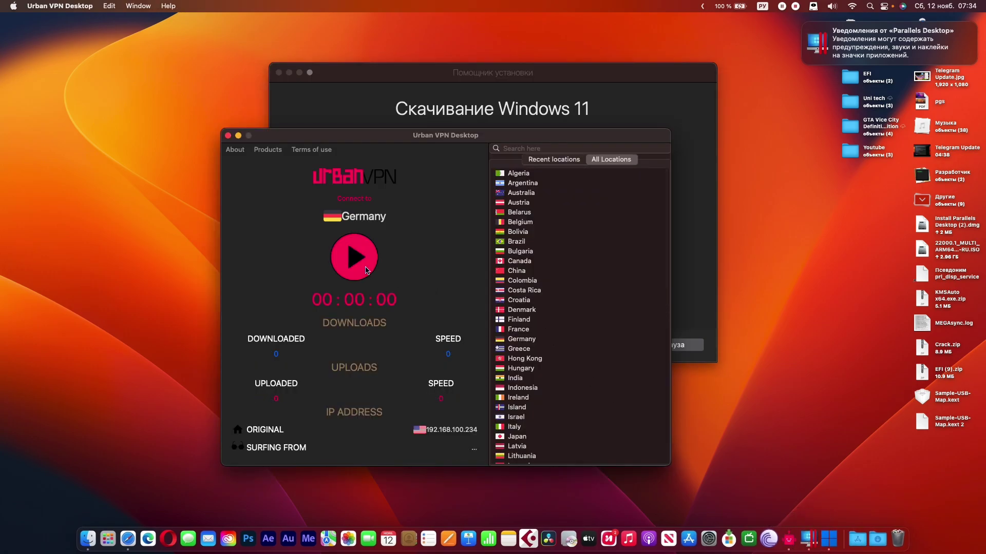
- Close the Urban VPN Desktop window and cancel the Windows 11 download in the installation assistant
left_click(228, 135)
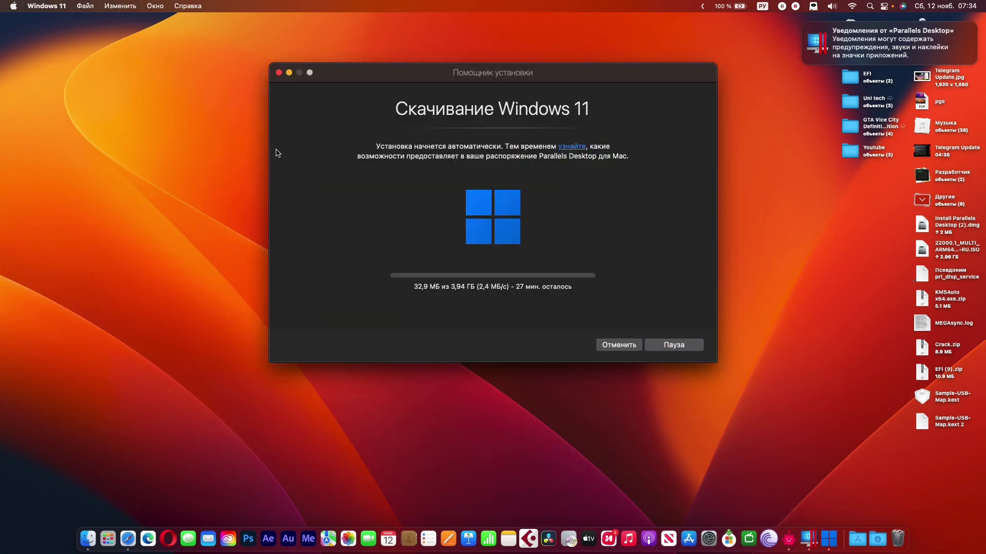
left_click(619, 345)
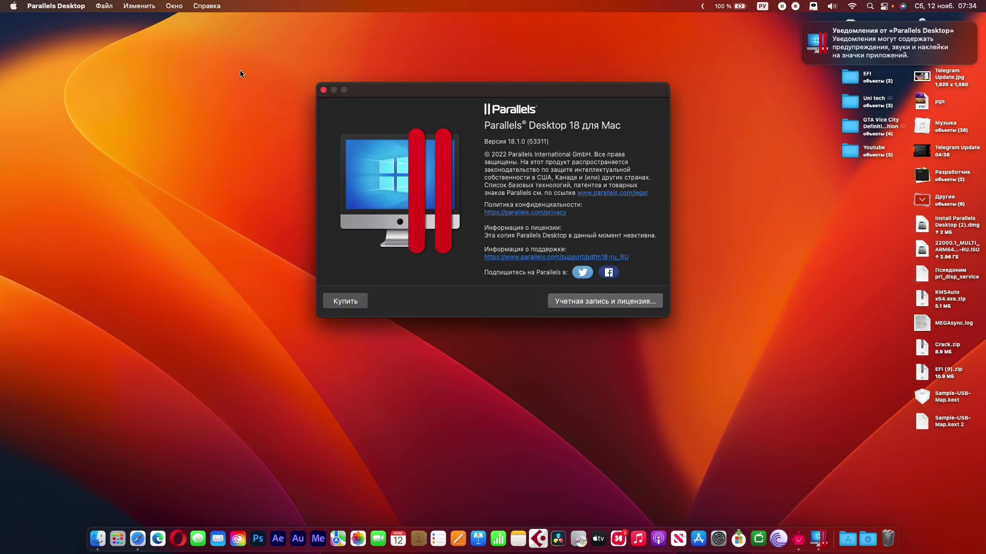
- Create a new virtual machine from the Windows 11 image 22000.1_MULTI_ARM64_RU-RU.ISO with the games-only configuration
left_click(103, 6)
left_click(111, 20)
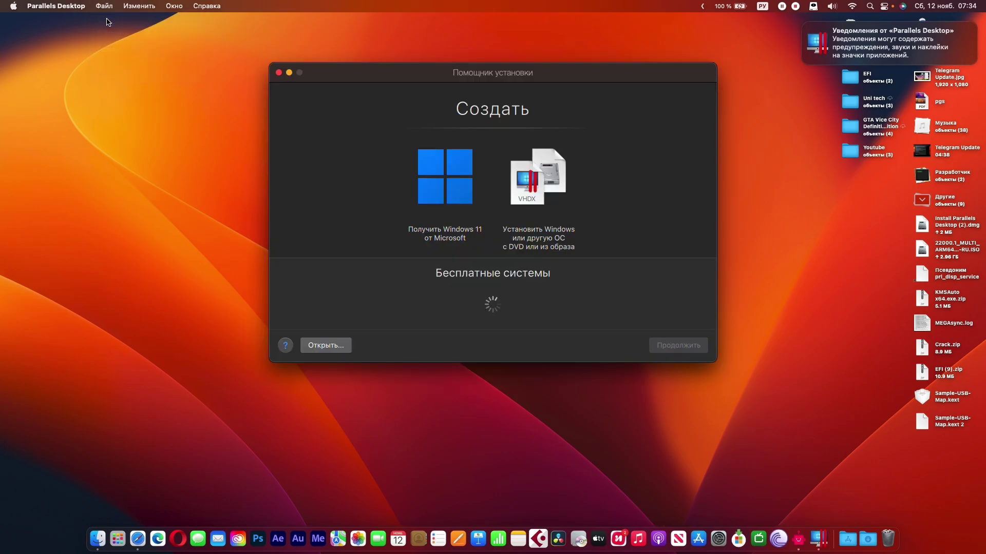
double_click(540, 195)
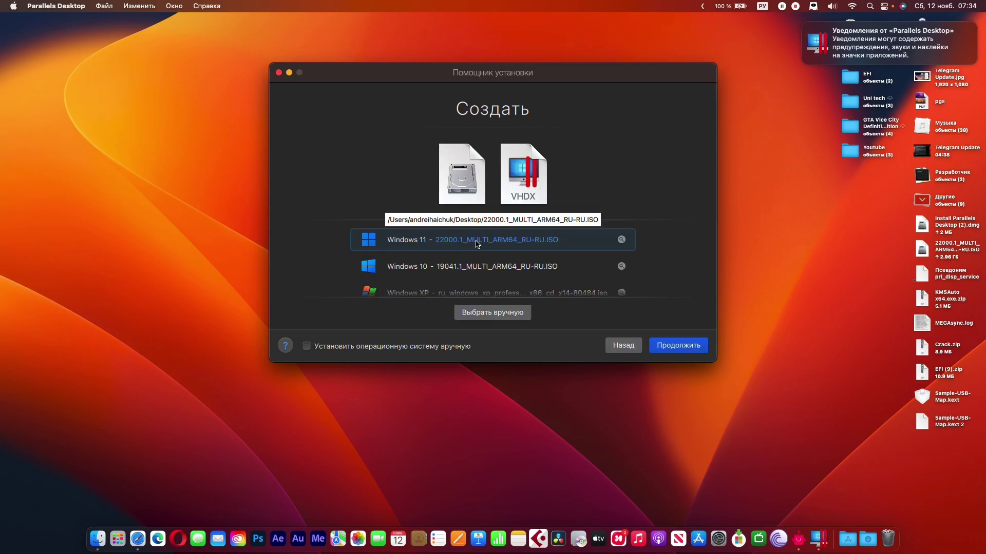
double_click(477, 244)
left_click(493, 299)
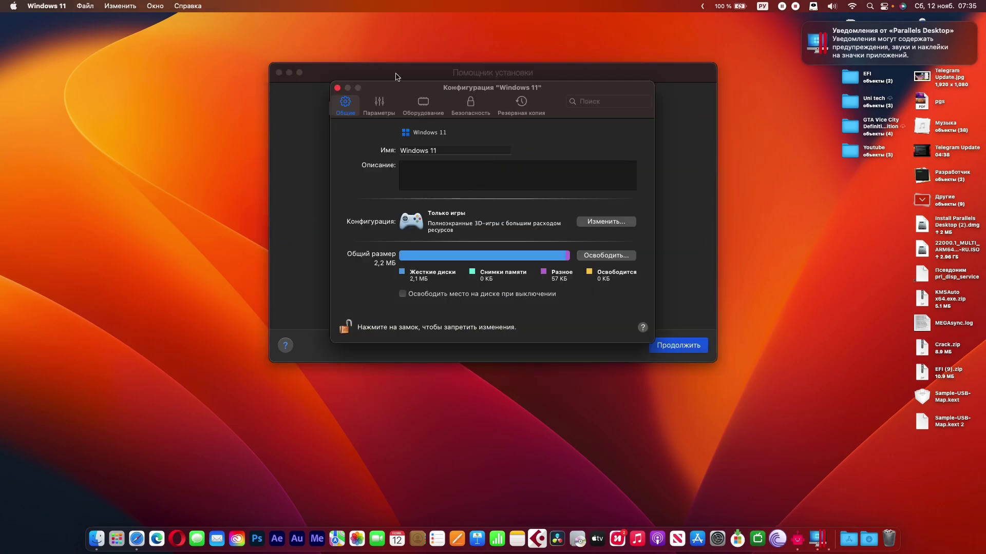
- Turn off sharing of Mac volumes with Windows, review the hardware settings, and close the Windows 11 configuration
left_click(379, 106)
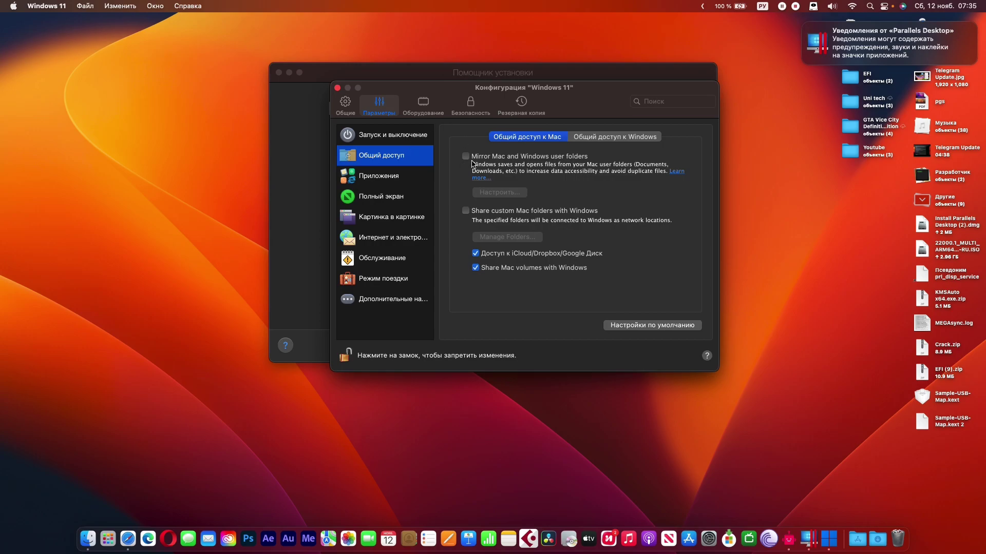
left_click(476, 267)
left_click(423, 106)
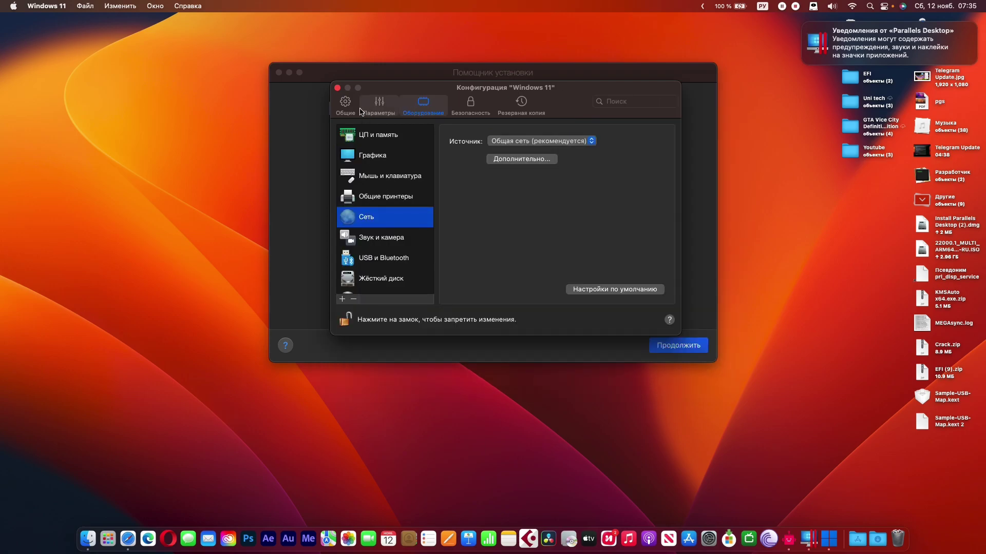
left_click(336, 88)
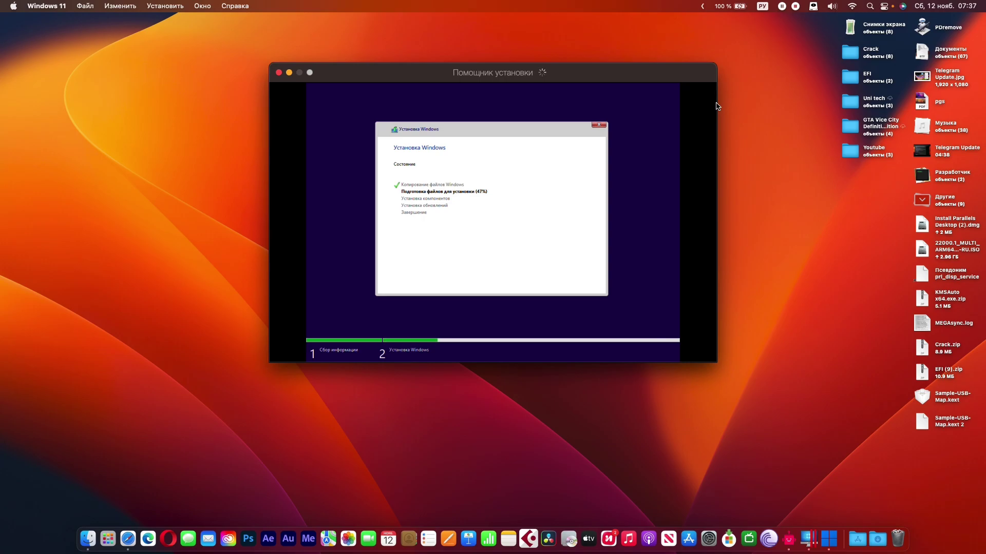
- Examine the properties of install.sh in the desktop's Crack folder, including its default application, and close both windows
left_click(939, 216)
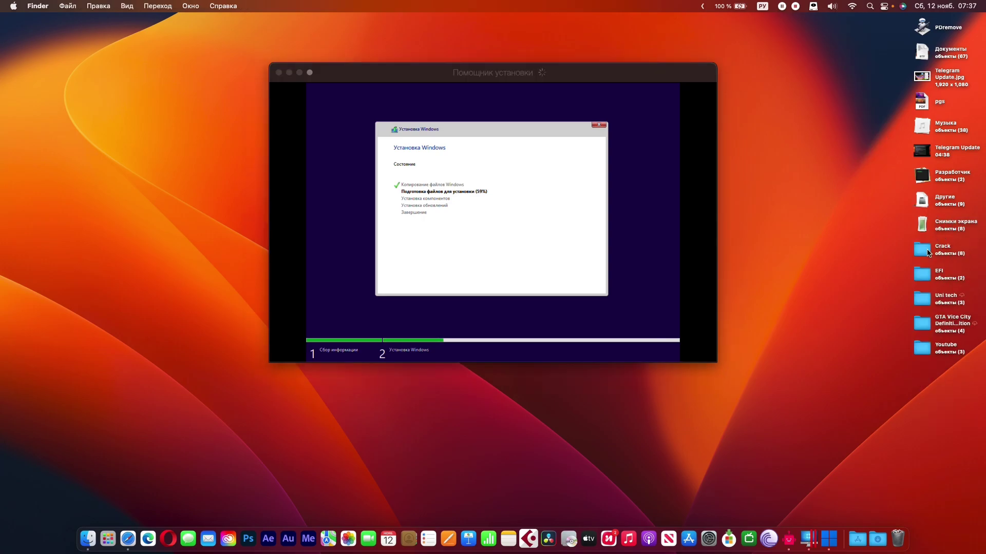
double_click(929, 251)
right_click(328, 345)
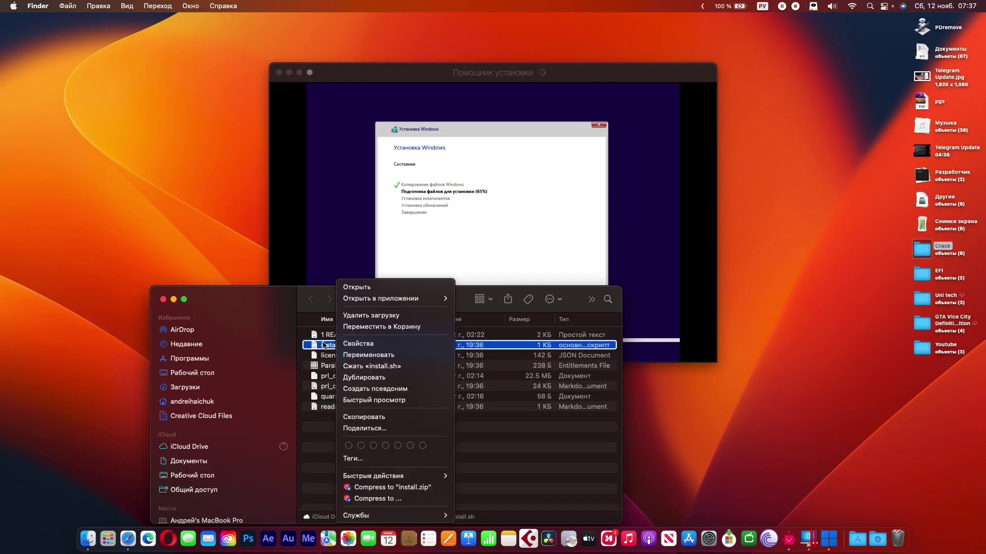
left_click(357, 341)
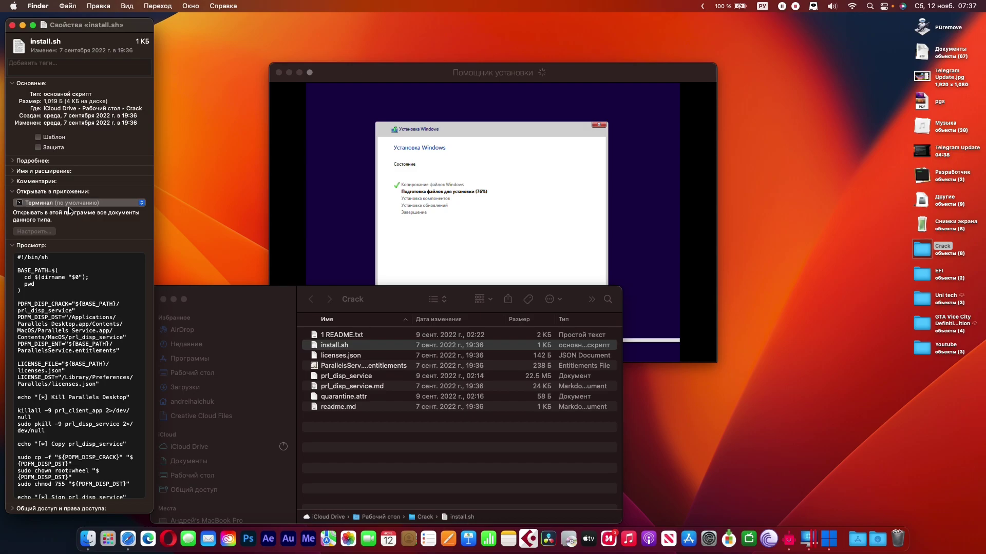
left_click(11, 25)
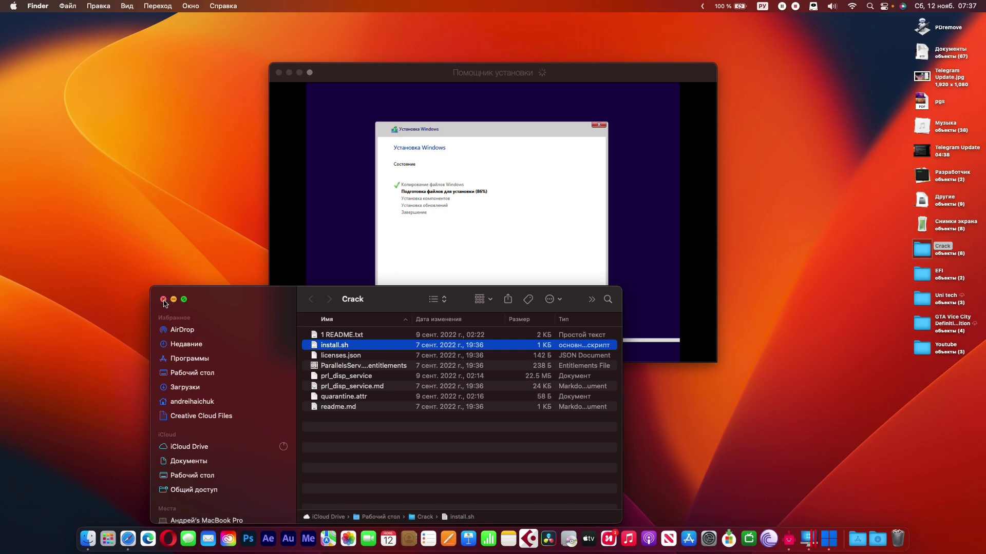
left_click(163, 300)
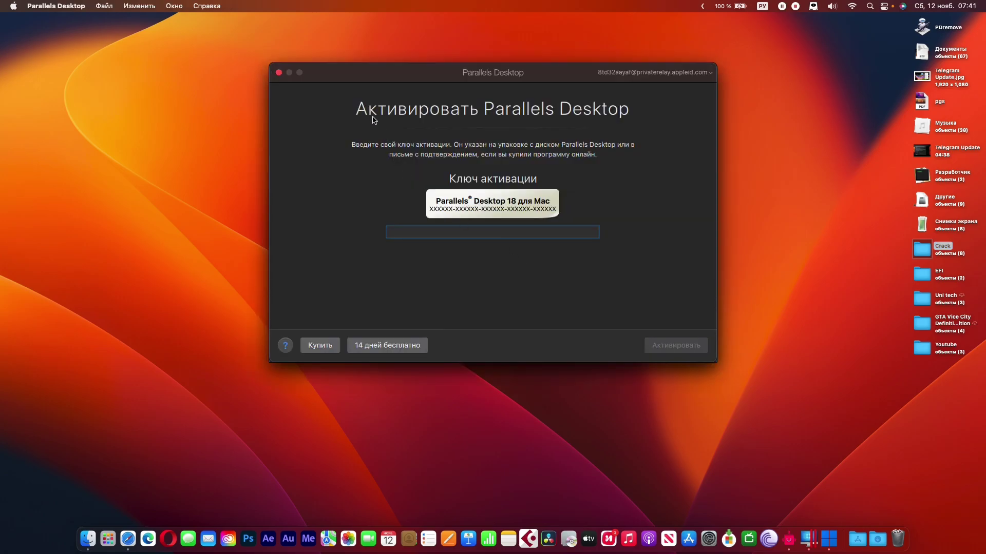
- Close the Parallels Desktop activation window and the Windows 11 virtual machine window
left_click(278, 72)
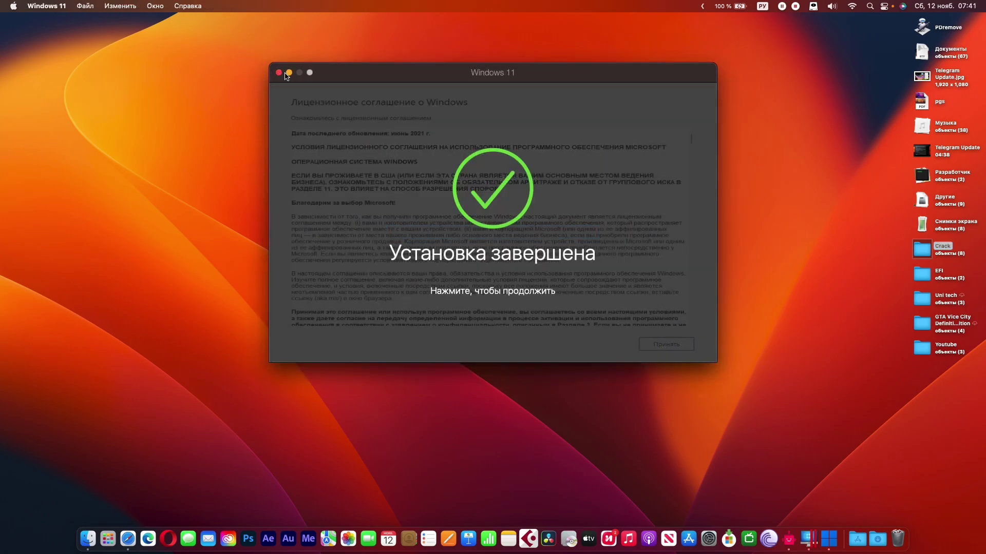
left_click(278, 73)
- Run install.sh from the Crack folder in Terminal and enter the administrator password
double_click(922, 246)
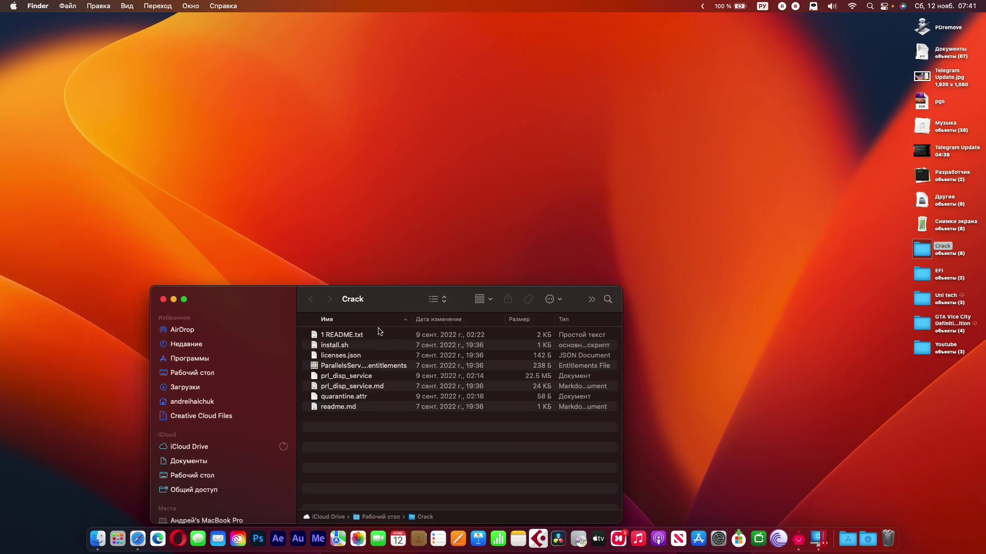
left_click(347, 346)
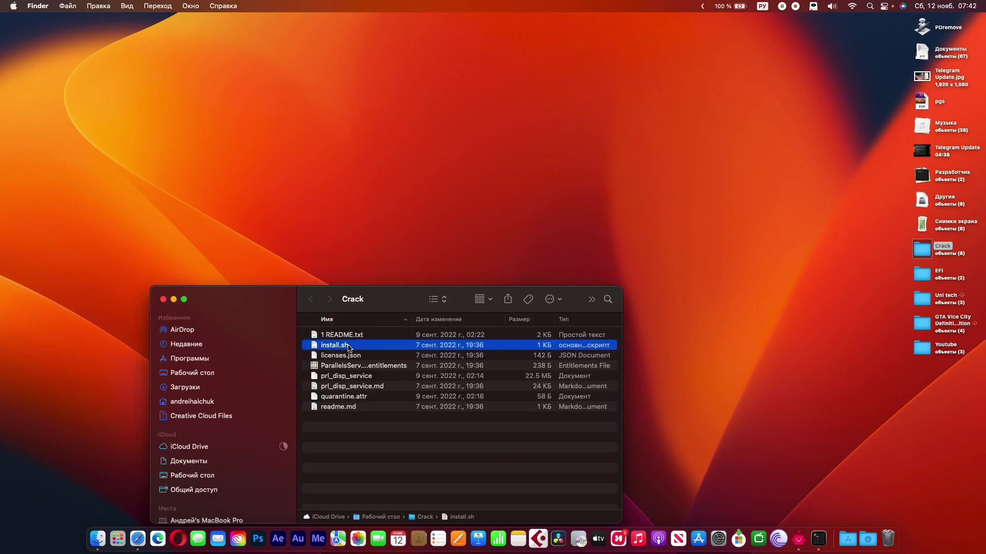
right_click(348, 346)
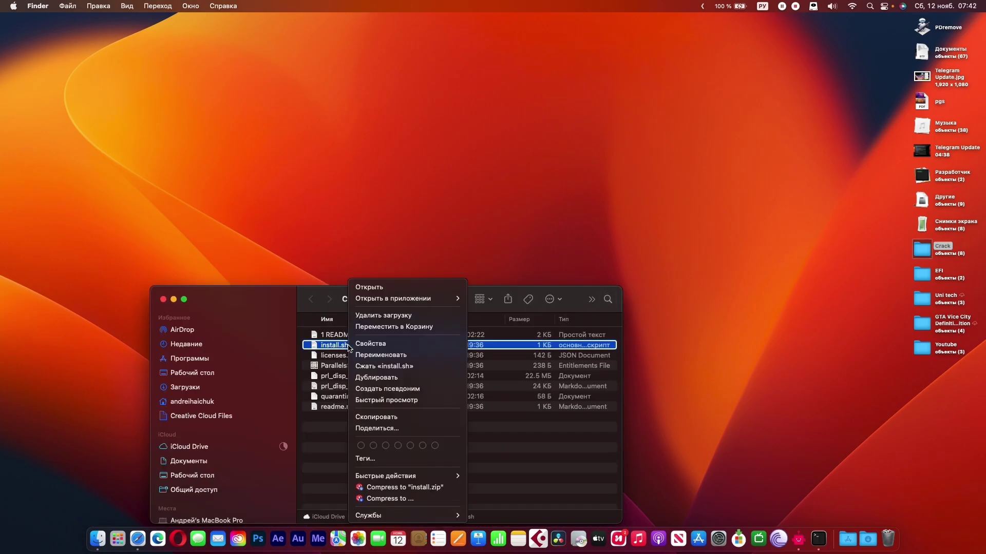
left_click(376, 287)
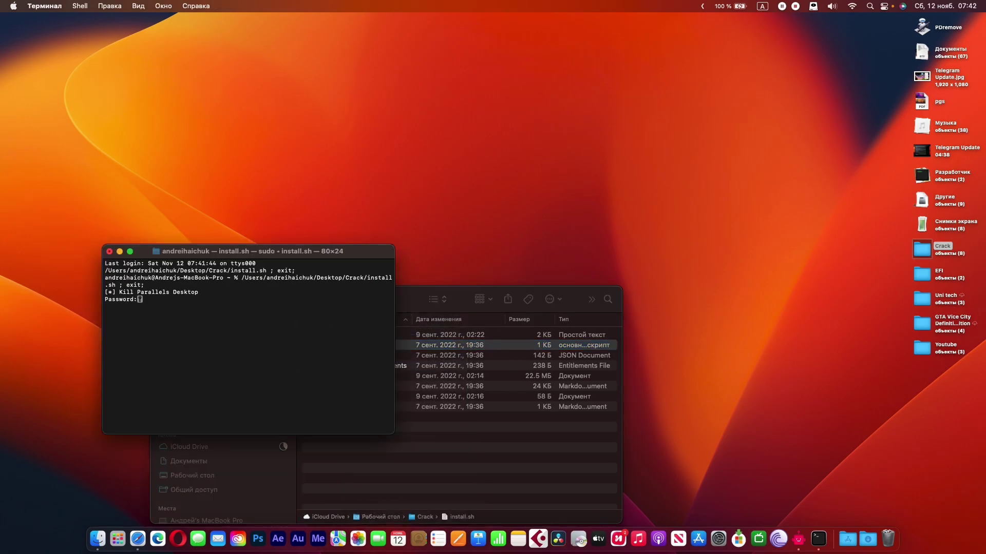
key("Return")
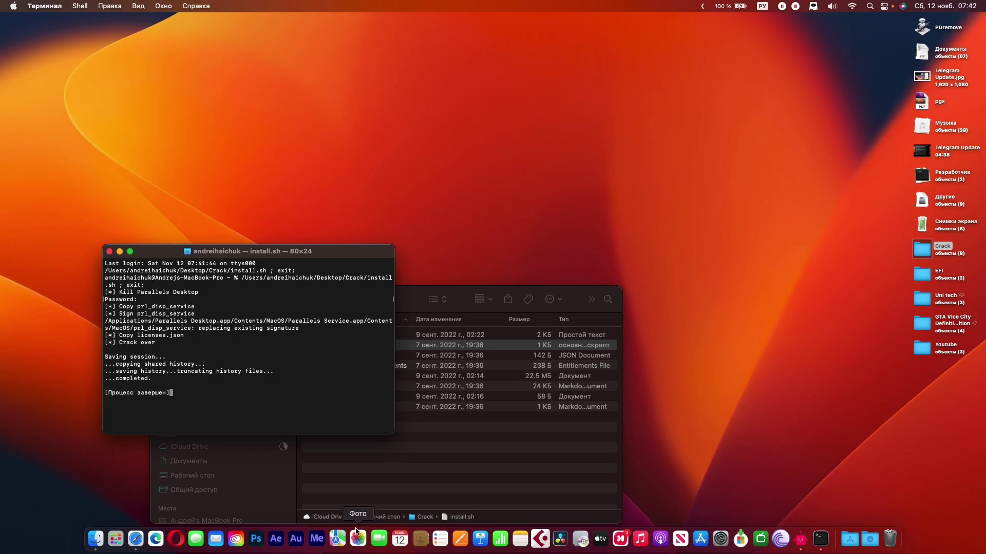
- Launch Parallels Desktop, allow it access to the desktop files, and move the Control Center window away from the screen corner
left_click(110, 548)
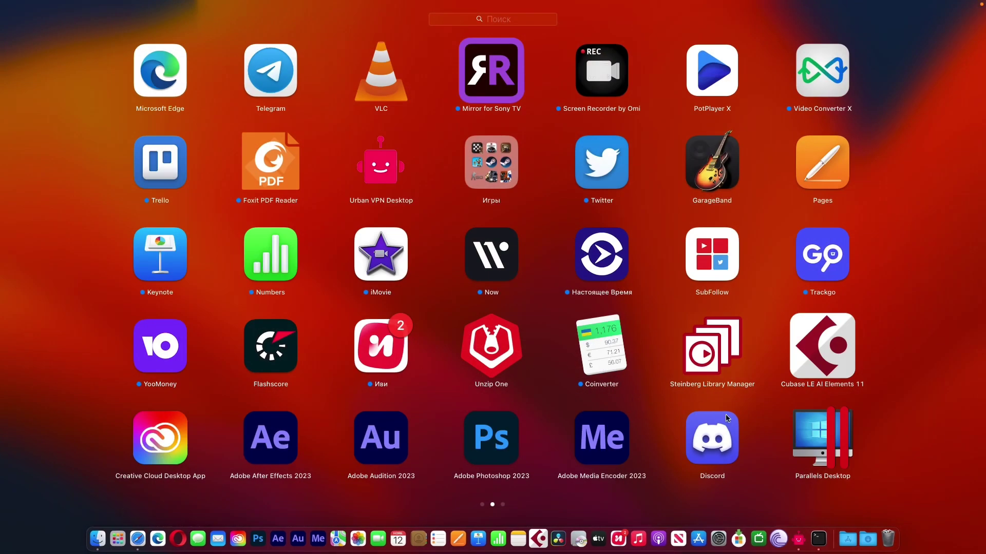
left_click(846, 431)
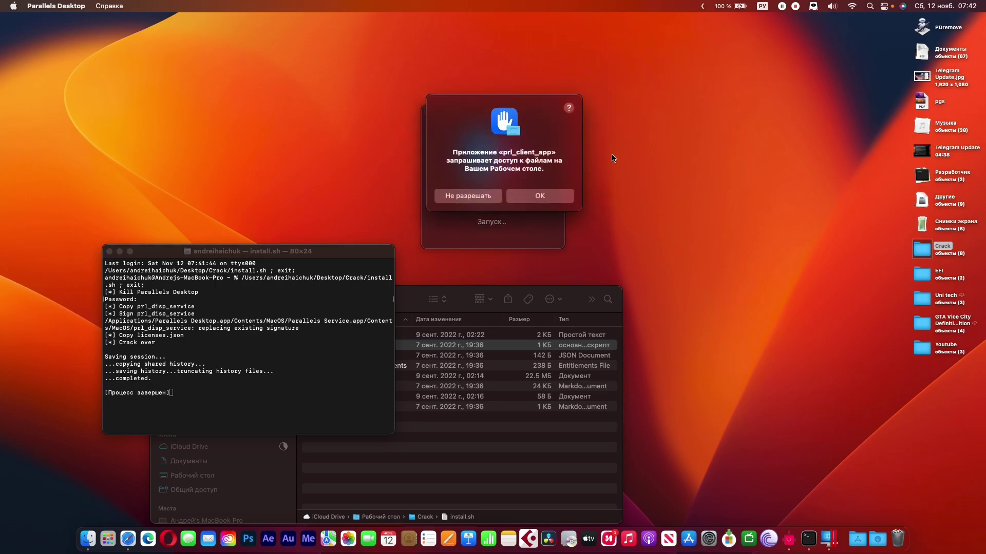
left_click(543, 200)
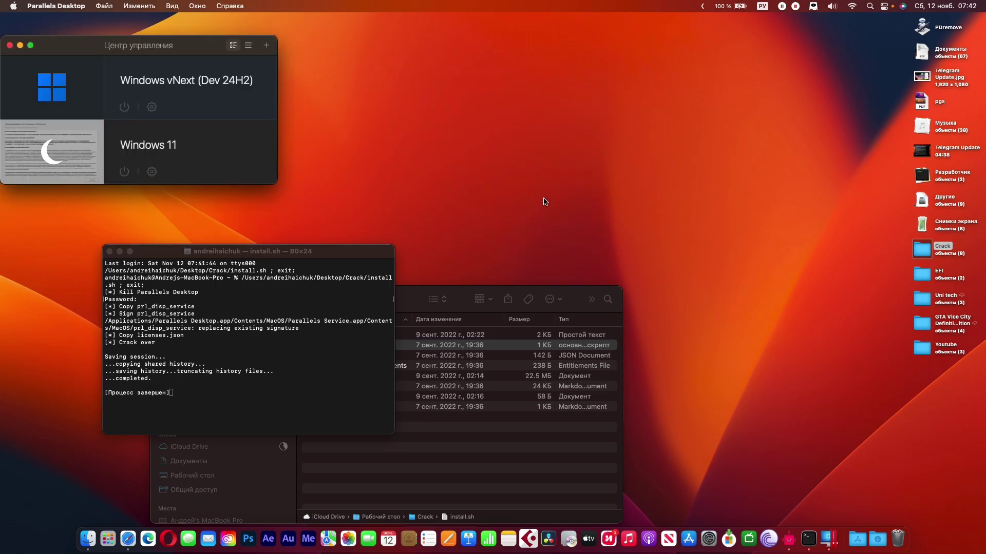
left_click_drag(160, 45, 440, 52)
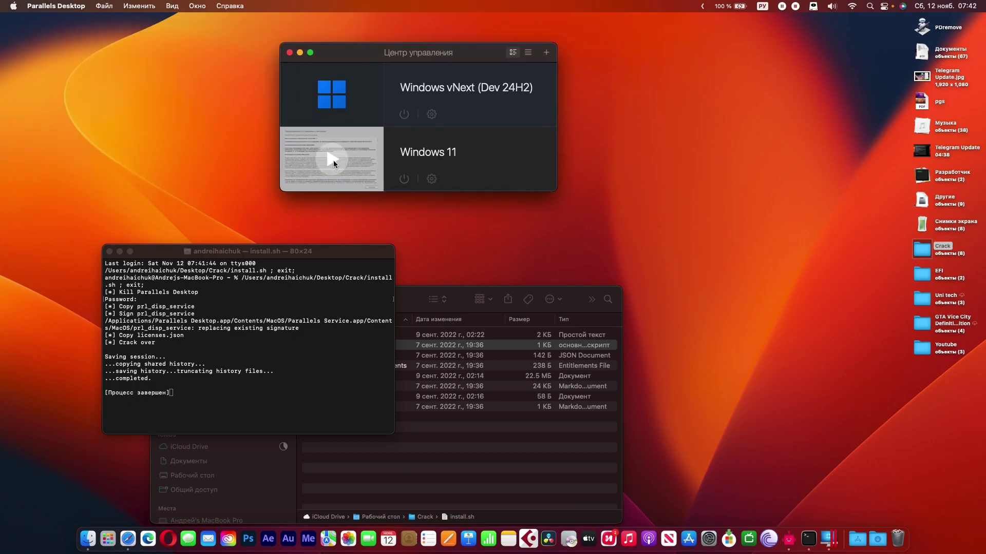
- Try to create another virtual machine by downloading and installing Windows 11 Home, and dismiss the service error
left_click(334, 163)
left_click(104, 6)
left_click(117, 23)
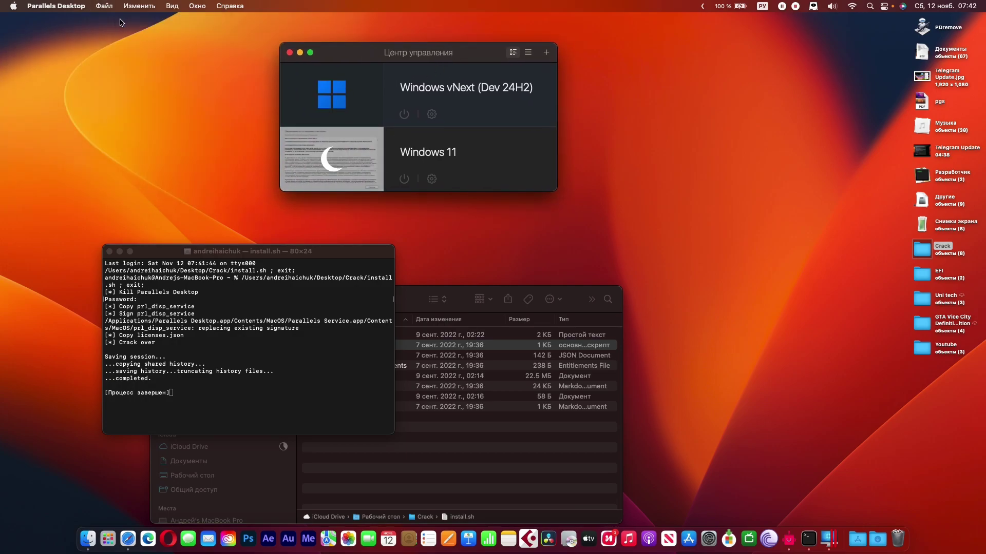
left_click(677, 345)
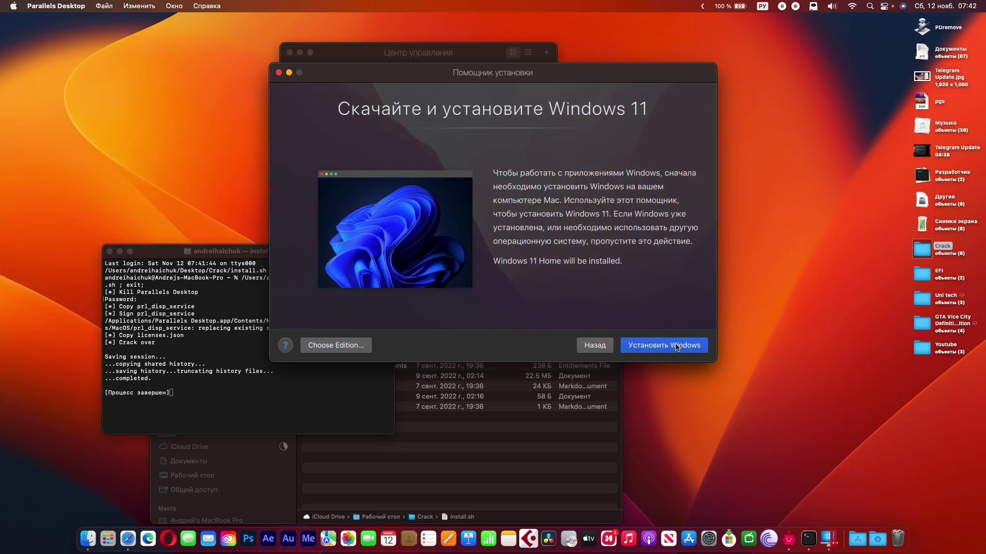
left_click(676, 346)
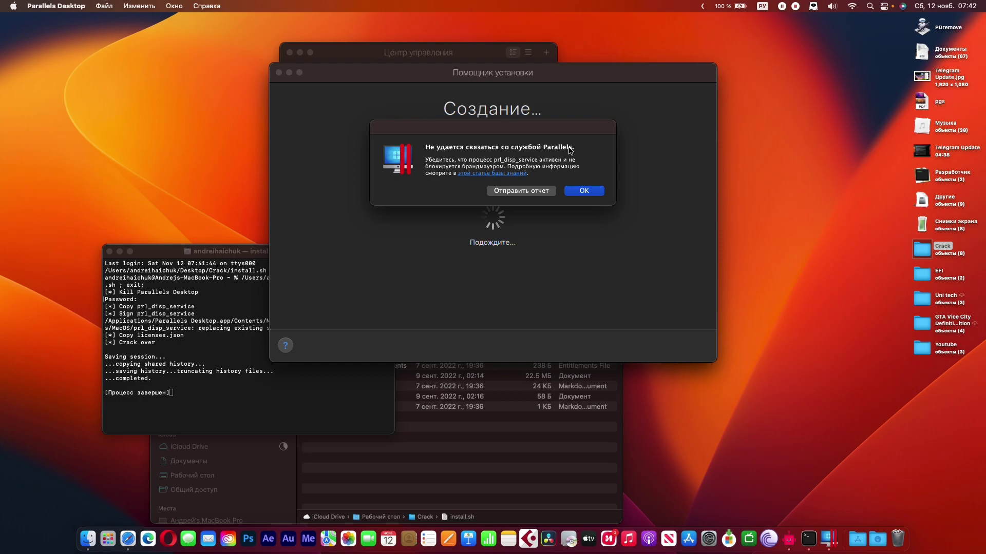
left_click(584, 190)
- Relaunch Parallels Desktop, check its version and licence information, and close the information window
key("F4")
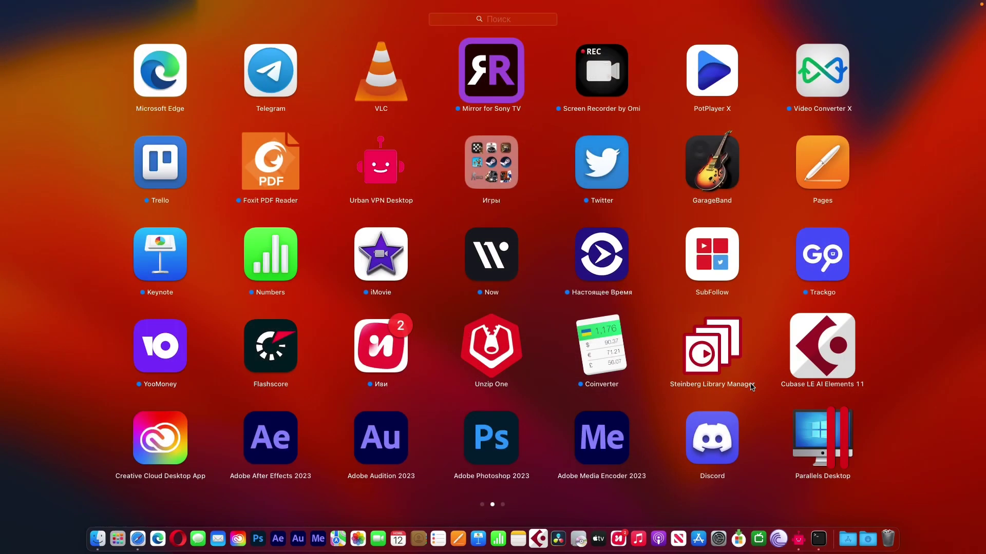
left_click(799, 429)
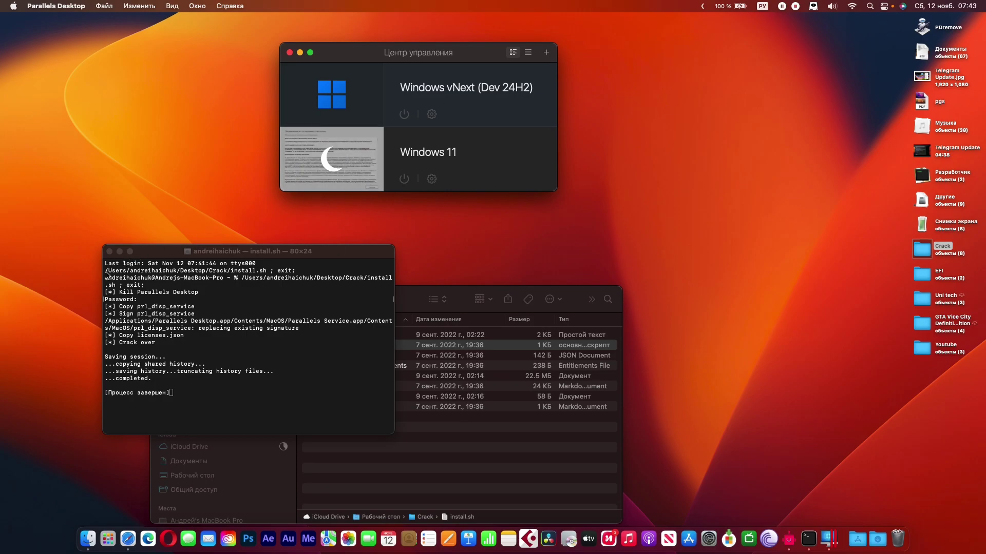
left_click(56, 6)
left_click(80, 23)
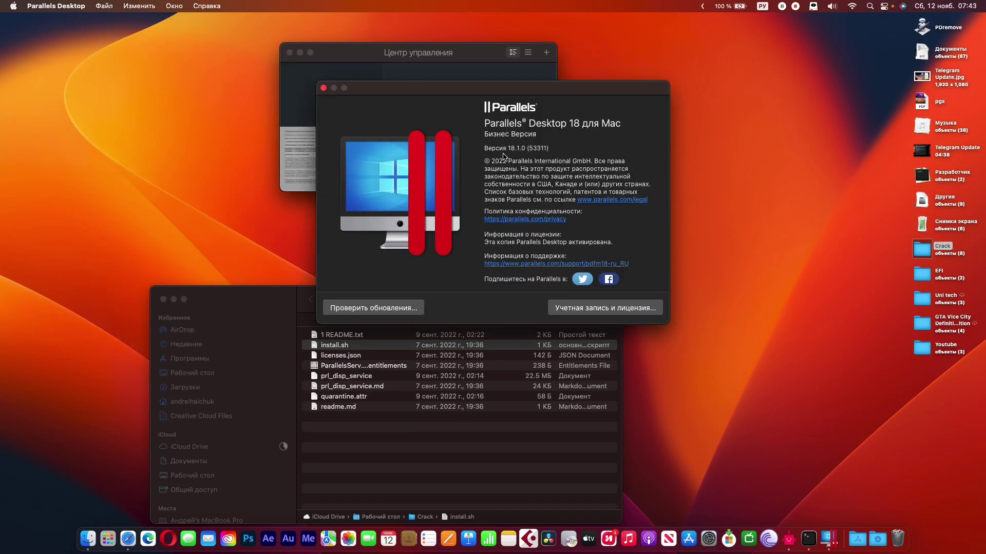
left_click(323, 90)
- Start the Windows 11 virtual machine and download the available updates in Windows Update
left_click(334, 161)
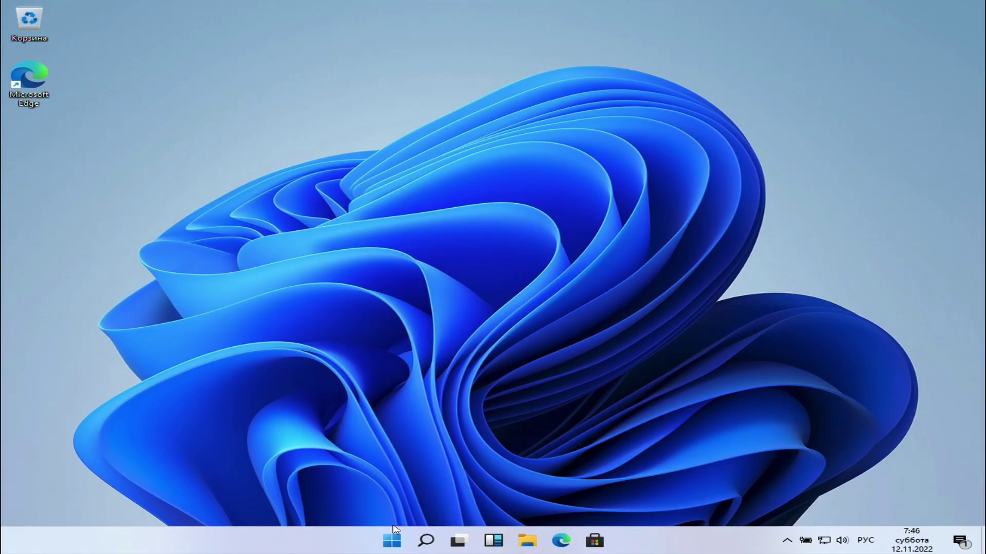
left_click(391, 540)
left_click(667, 201)
scroll(308, 237, "down", 1)
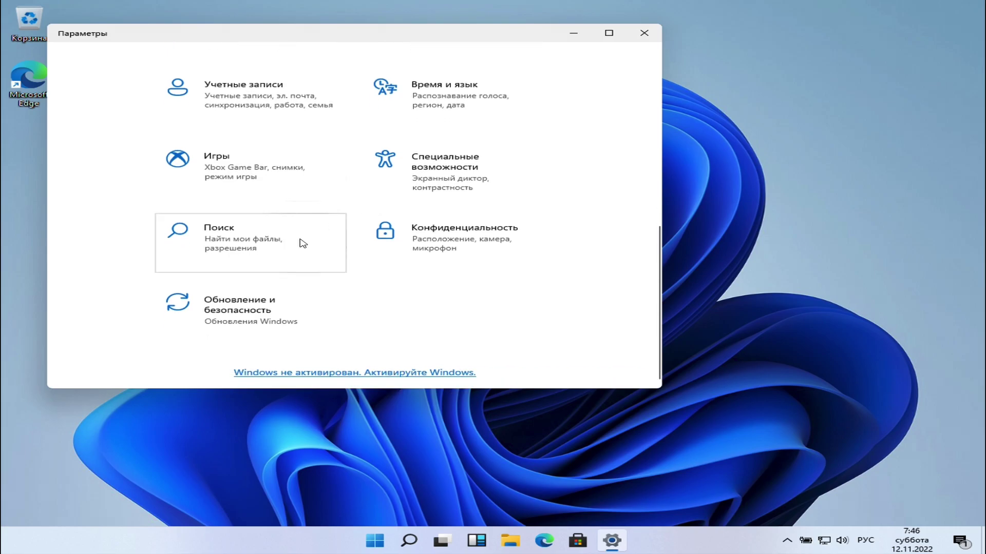
left_click(255, 310)
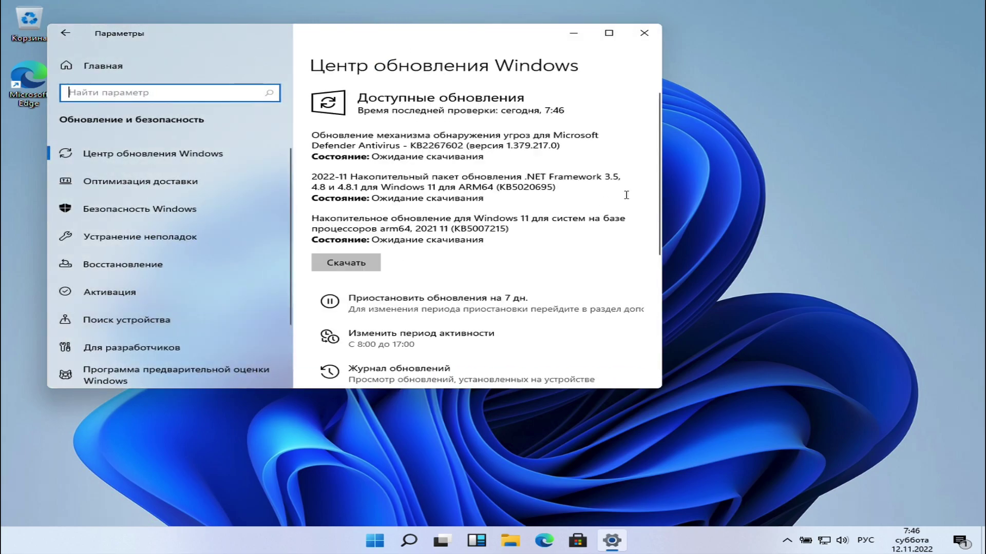
left_click(346, 262)
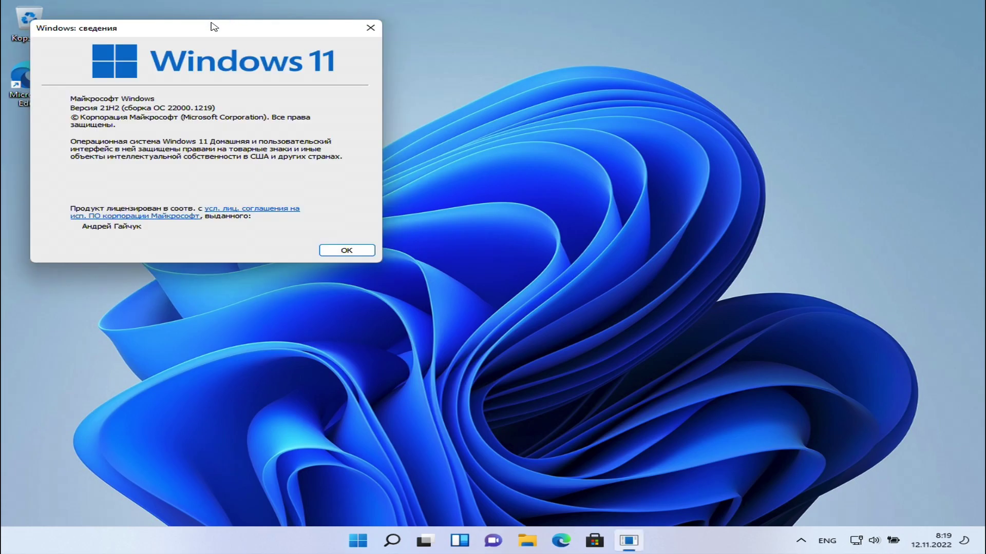
- Move the Windows version information window toward the middle of the desktop
left_click_drag(215, 24, 604, 159)
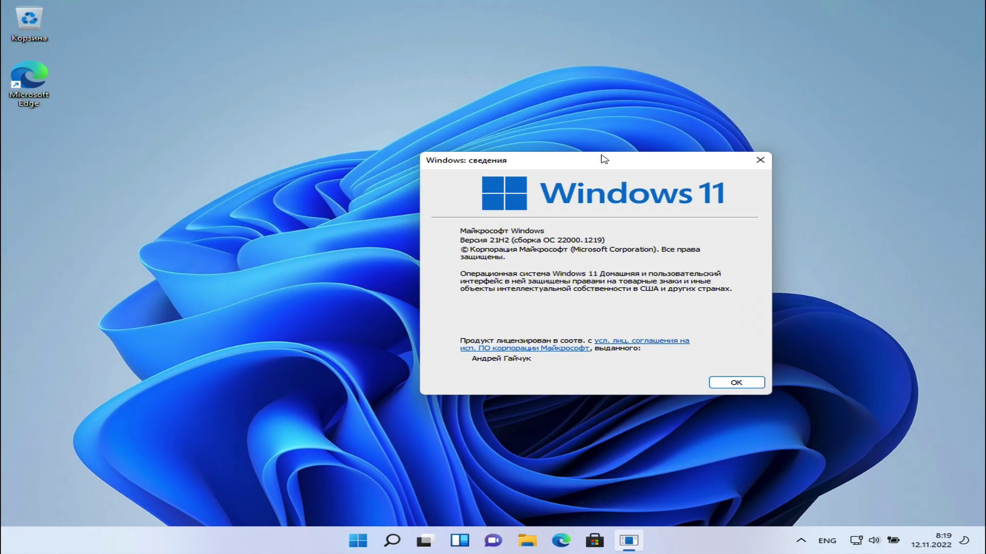